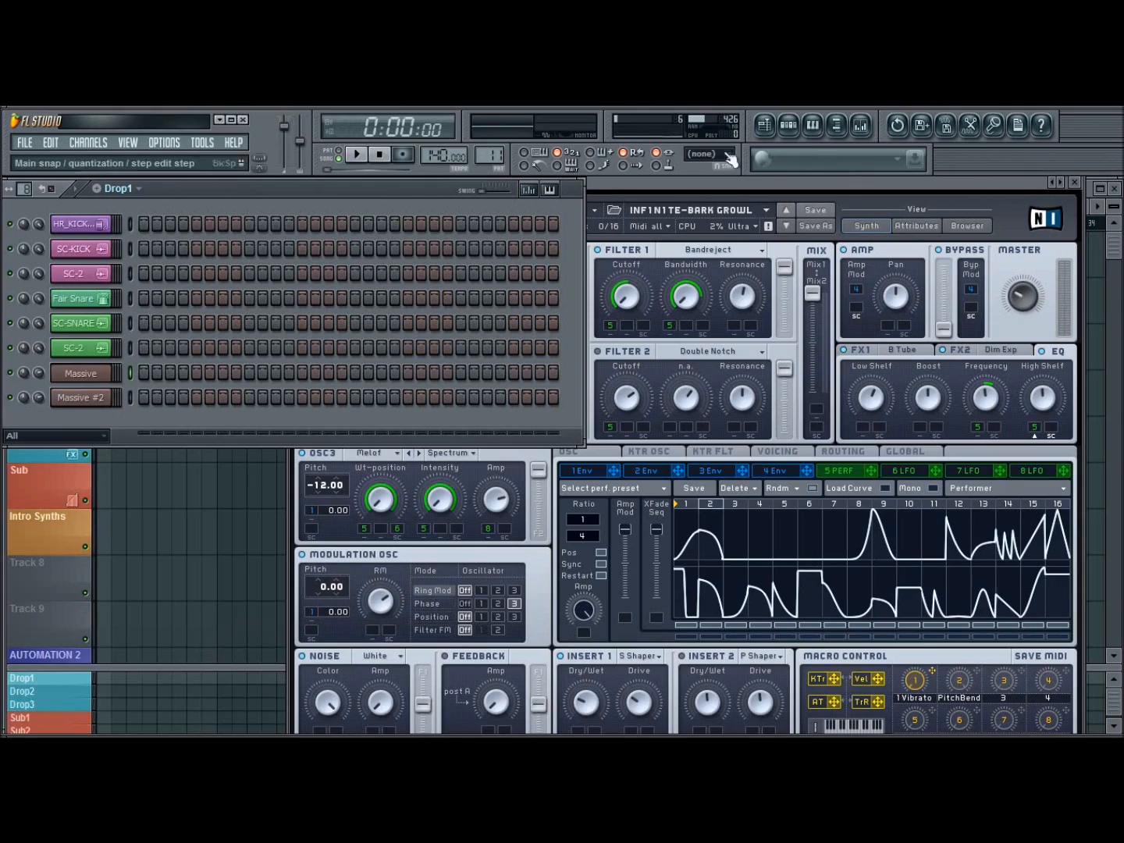
Open the Massive #2 channel's synth window and position it so its controls are in view.
drag(735, 180, 694, 177)
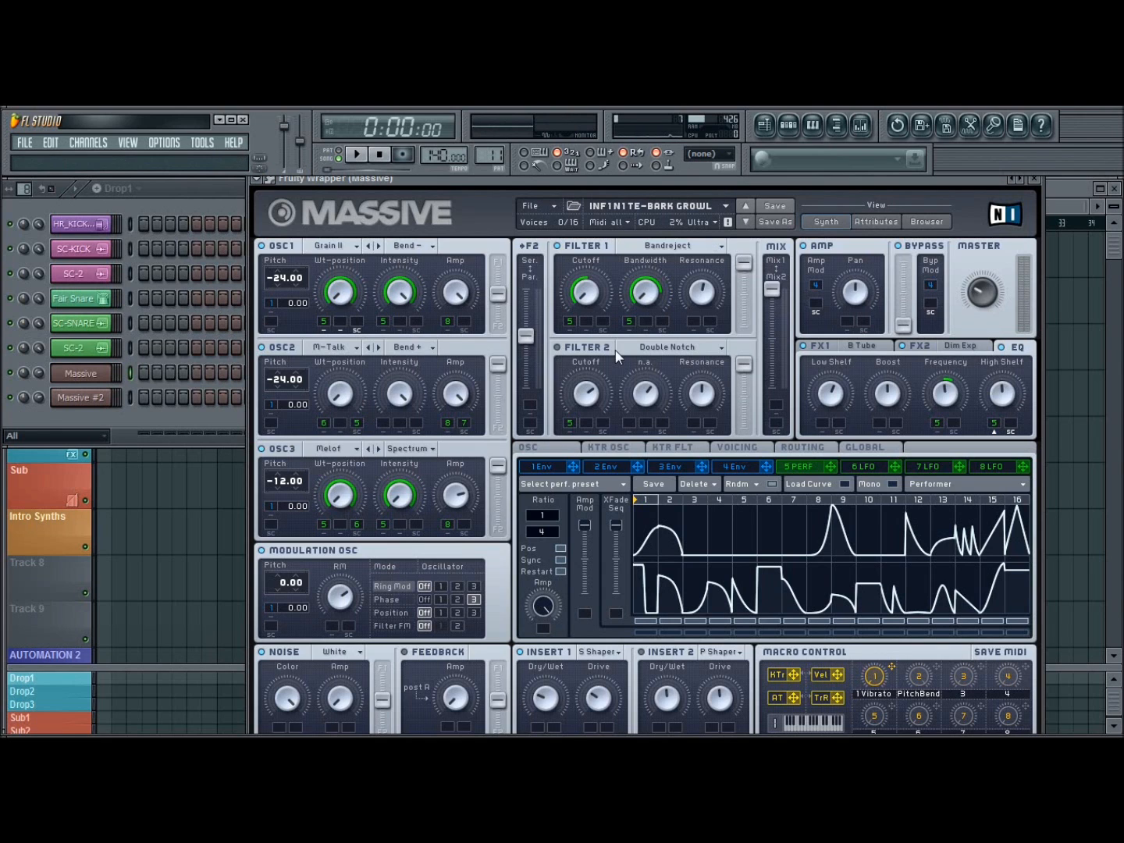
drag(522, 178, 580, 168)
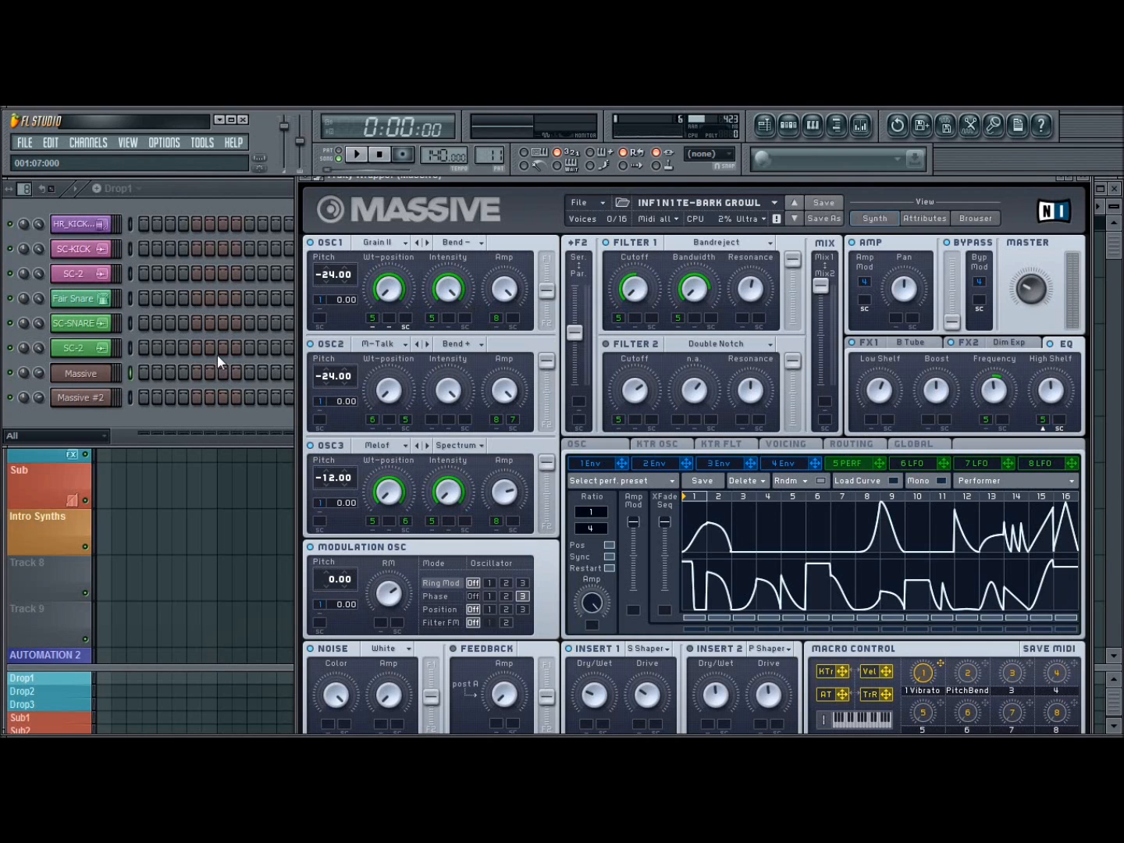
click(87, 398)
drag(615, 259, 624, 182)
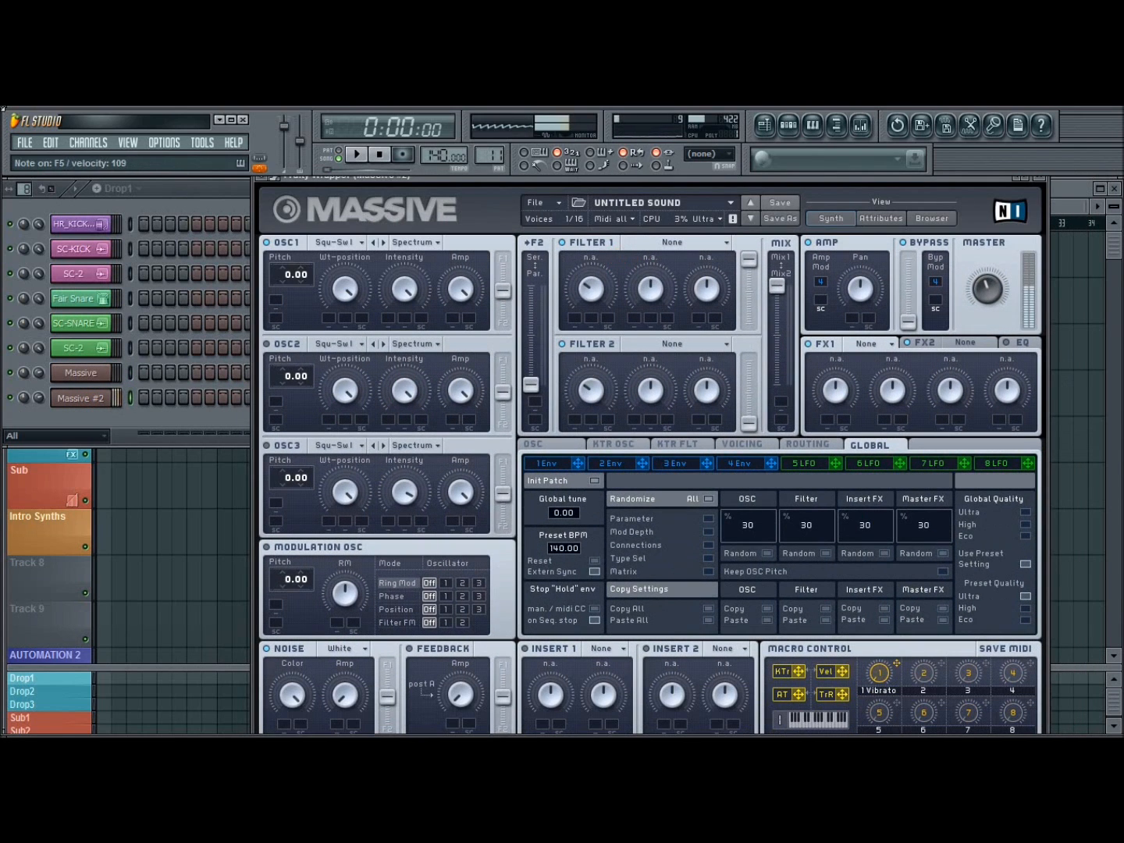
drag(608, 177, 615, 143)
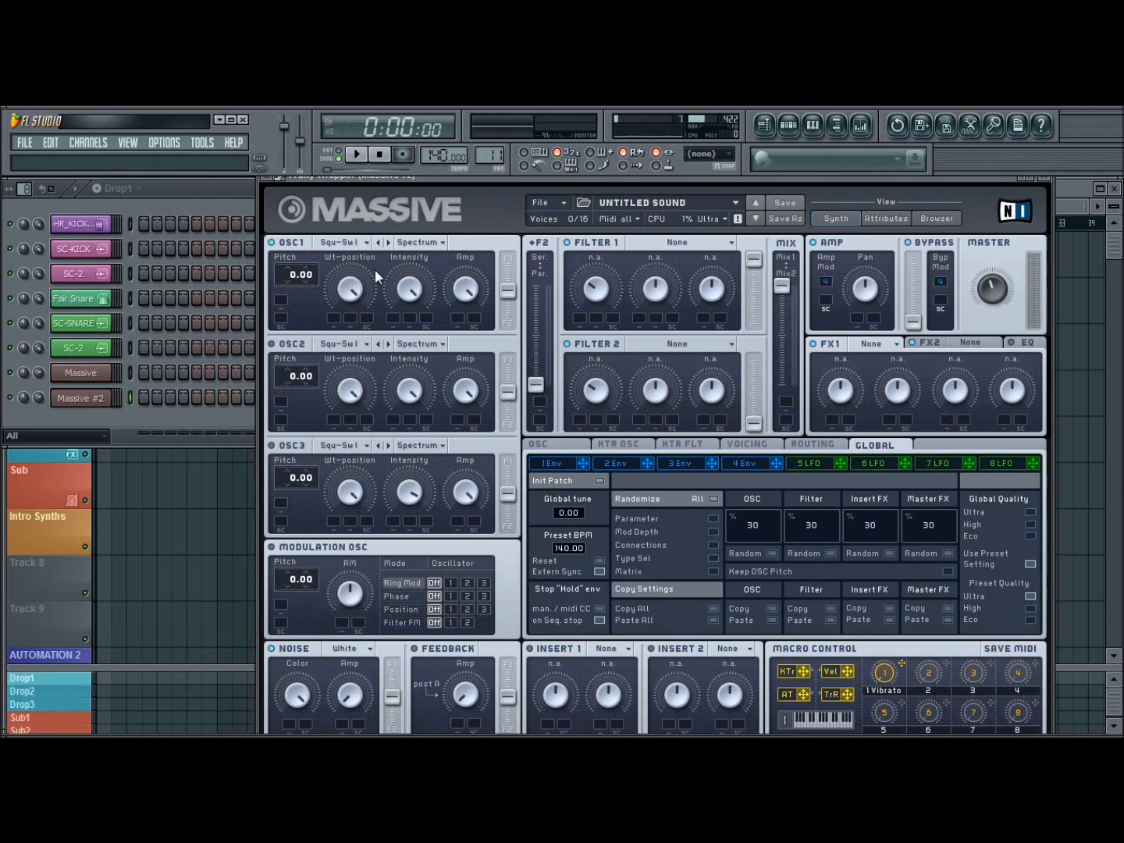
Set oscillator 1 to the Grain II wavetable in Bend - mode, with wavetable position 0 and pitch -24.00.
click(356, 244)
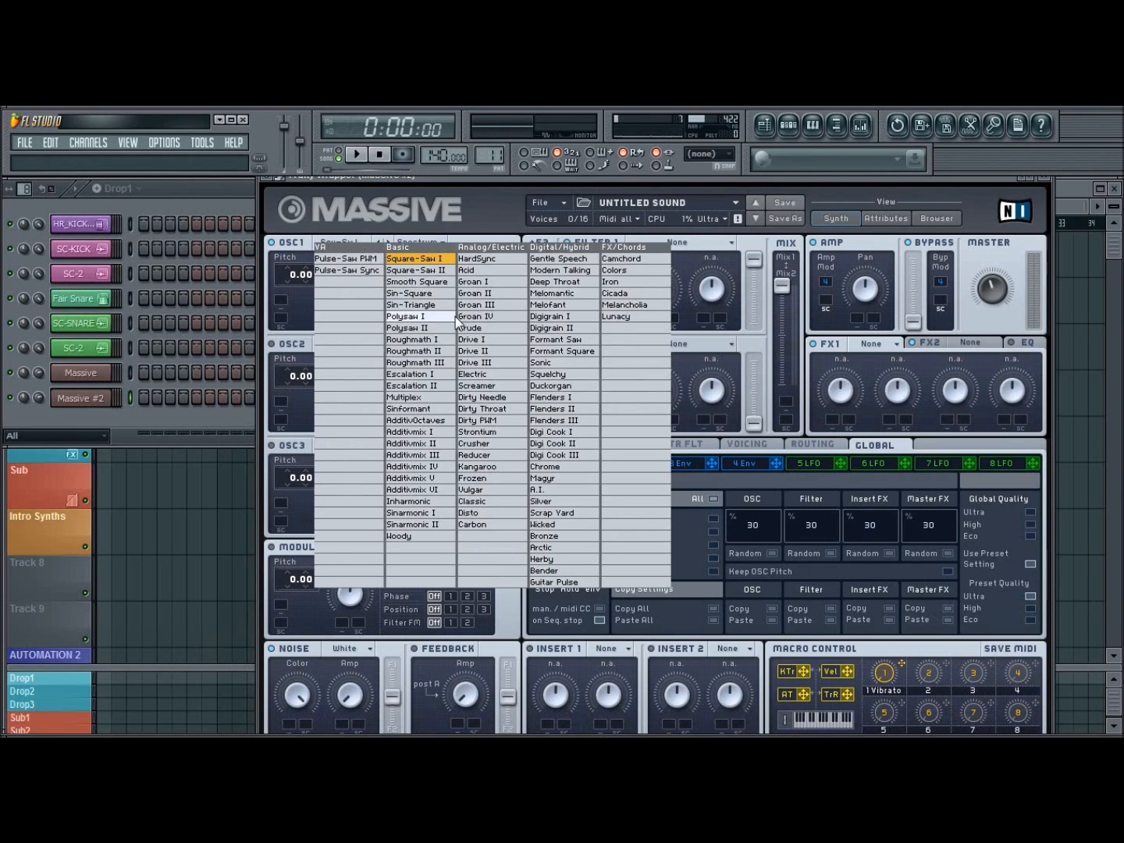
click(567, 330)
click(441, 243)
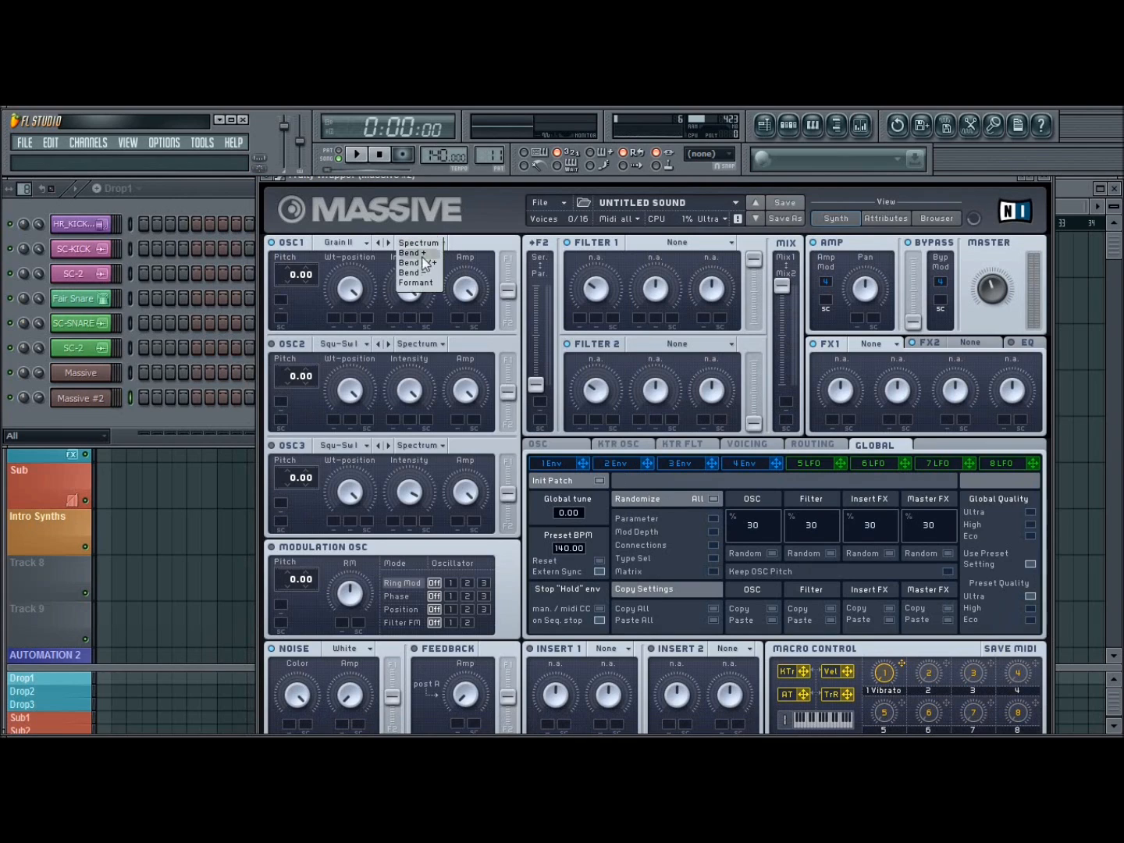
click(415, 277)
drag(349, 289, 367, 388)
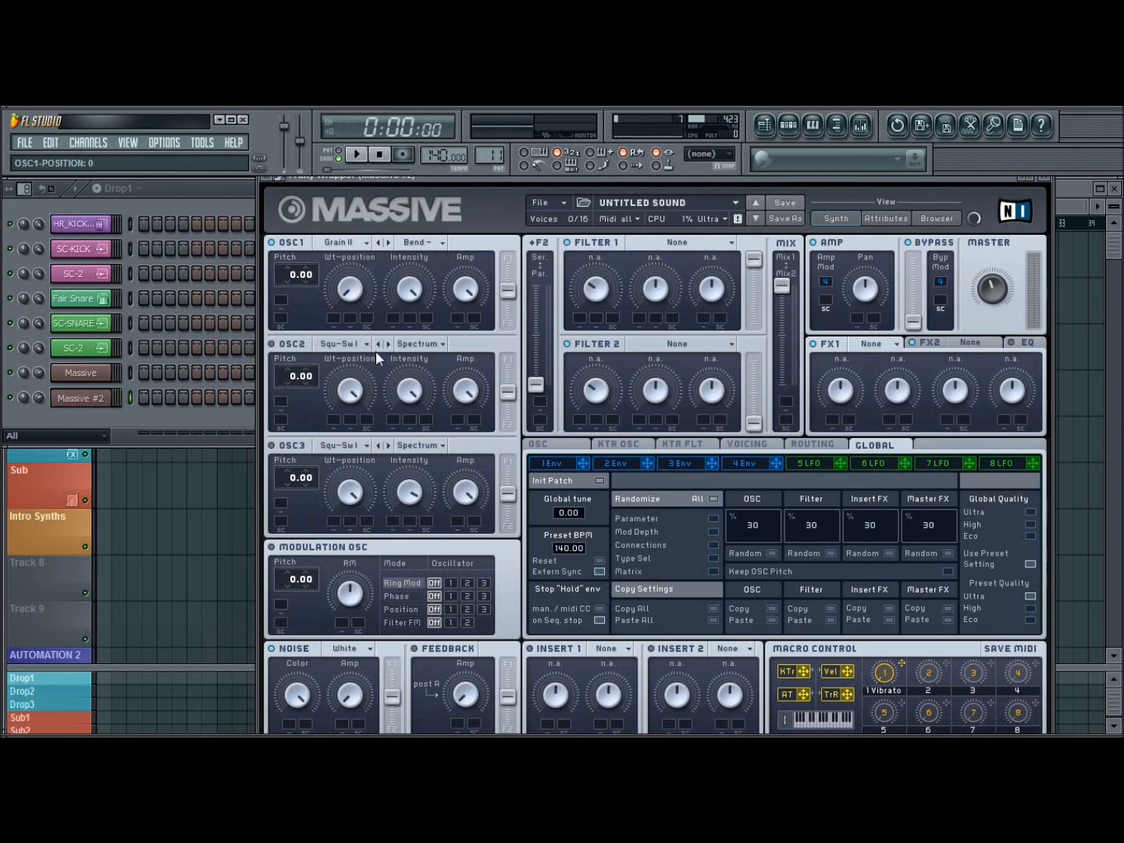
drag(296, 277, 302, 320)
Set oscillator 2 to the Modern Talking wavetable in Bend + mode, with pitch -24.00 and wavetable position 0.
click(352, 345)
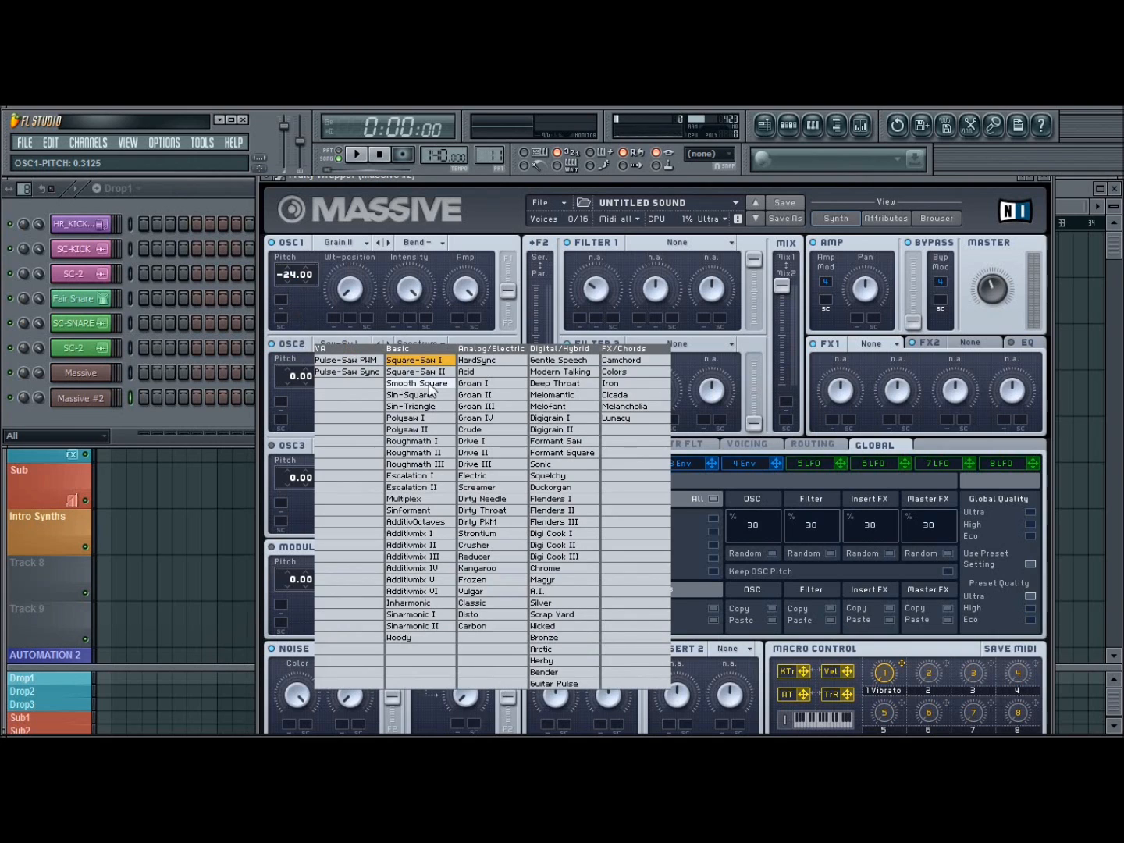
click(574, 375)
click(434, 346)
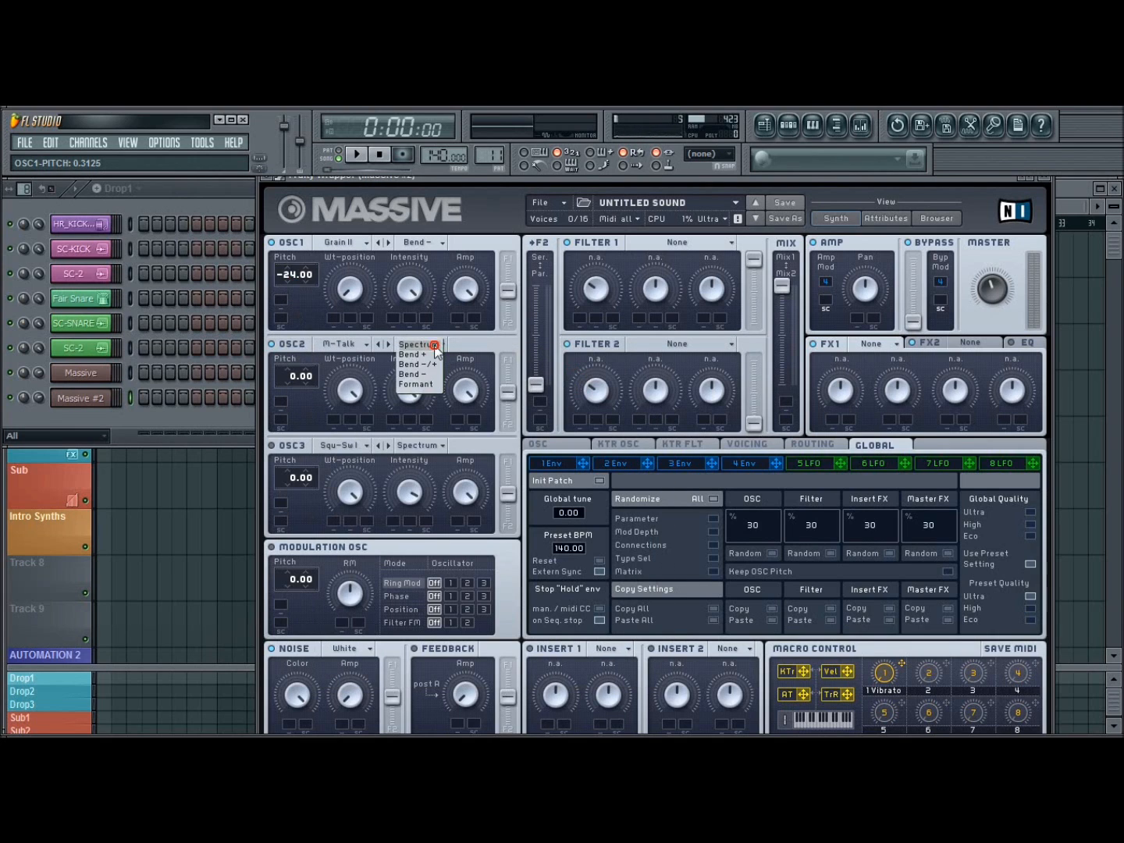
click(418, 355)
drag(295, 379, 292, 422)
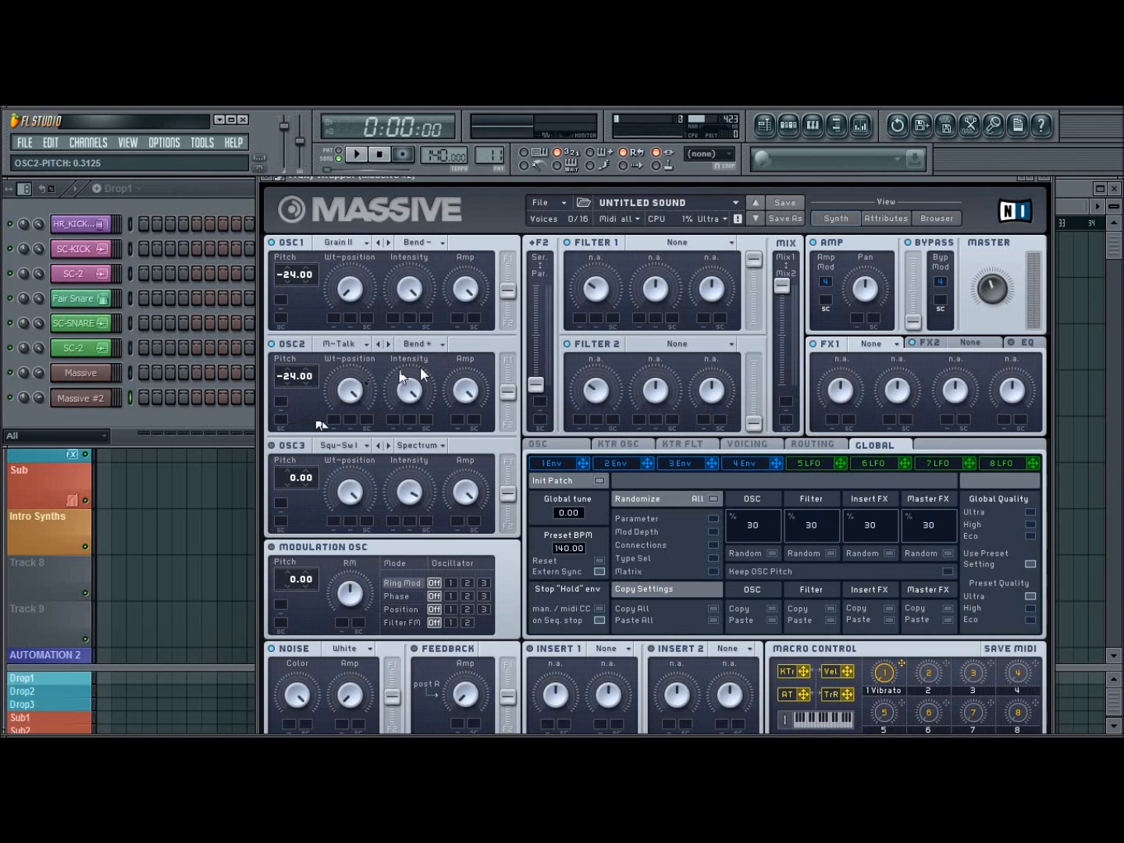
click(294, 239)
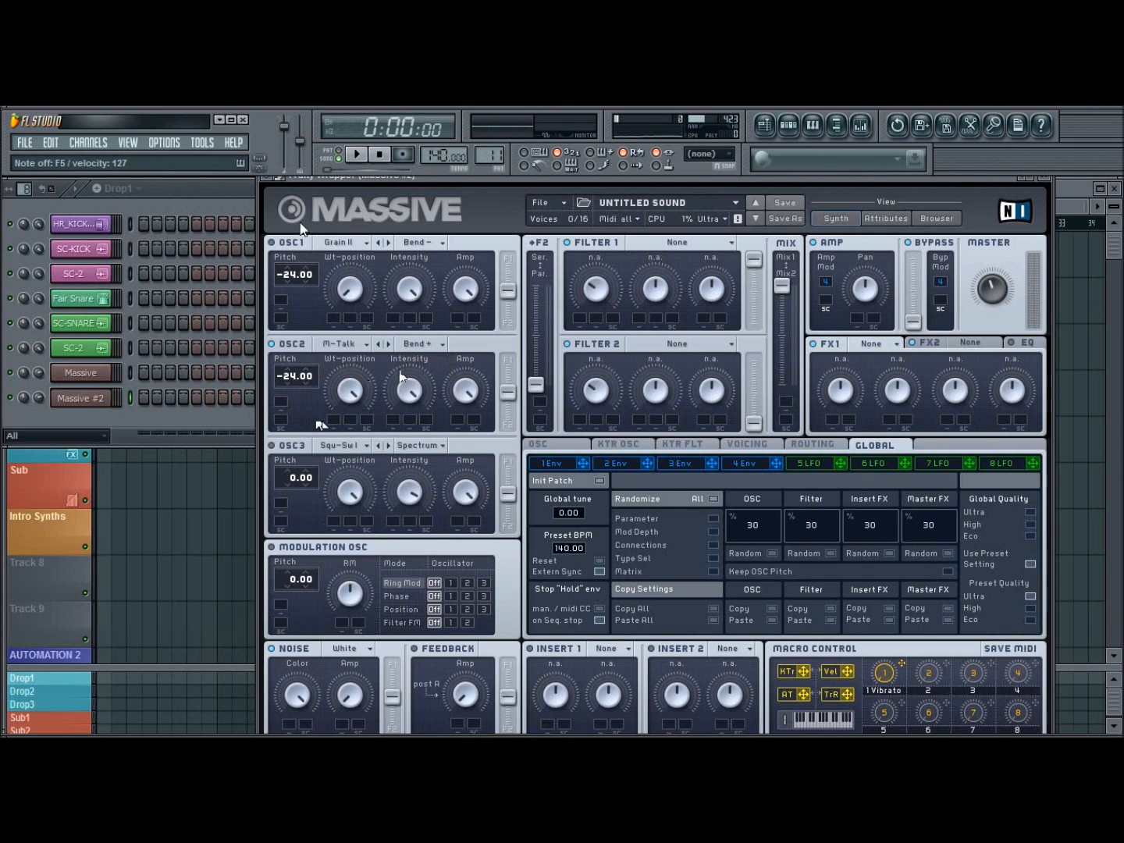
click(290, 242)
click(359, 390)
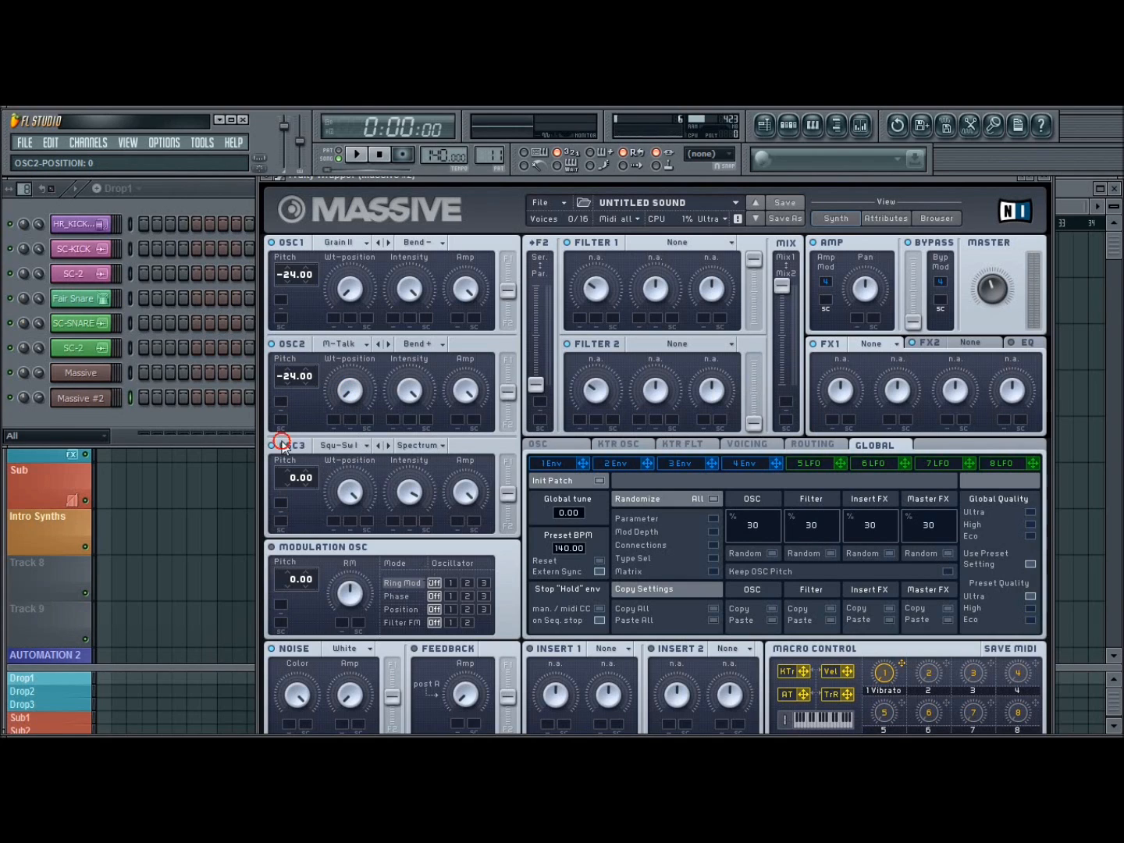
Set up oscillator 3 with the Melofant wavetable, pitch -12.00, intensity 0 and a slightly reduced amp.
click(353, 445)
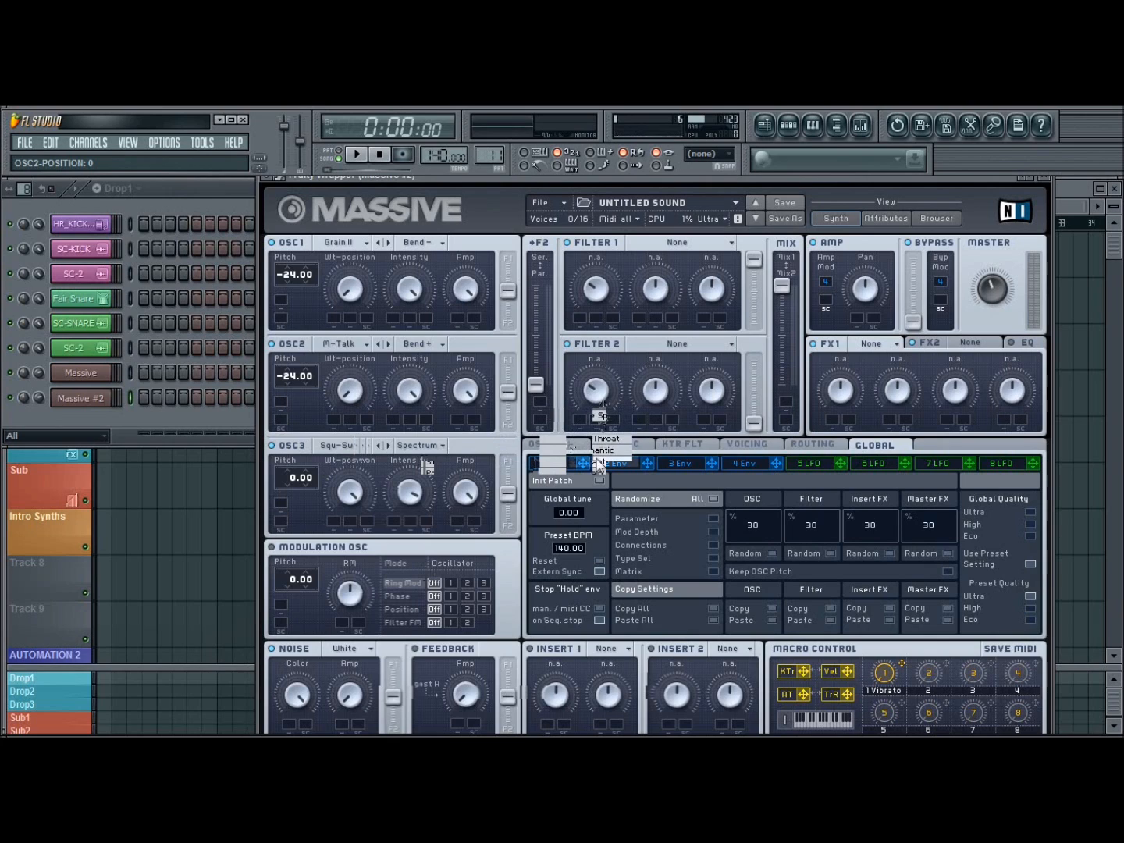
click(597, 467)
drag(295, 474, 291, 495)
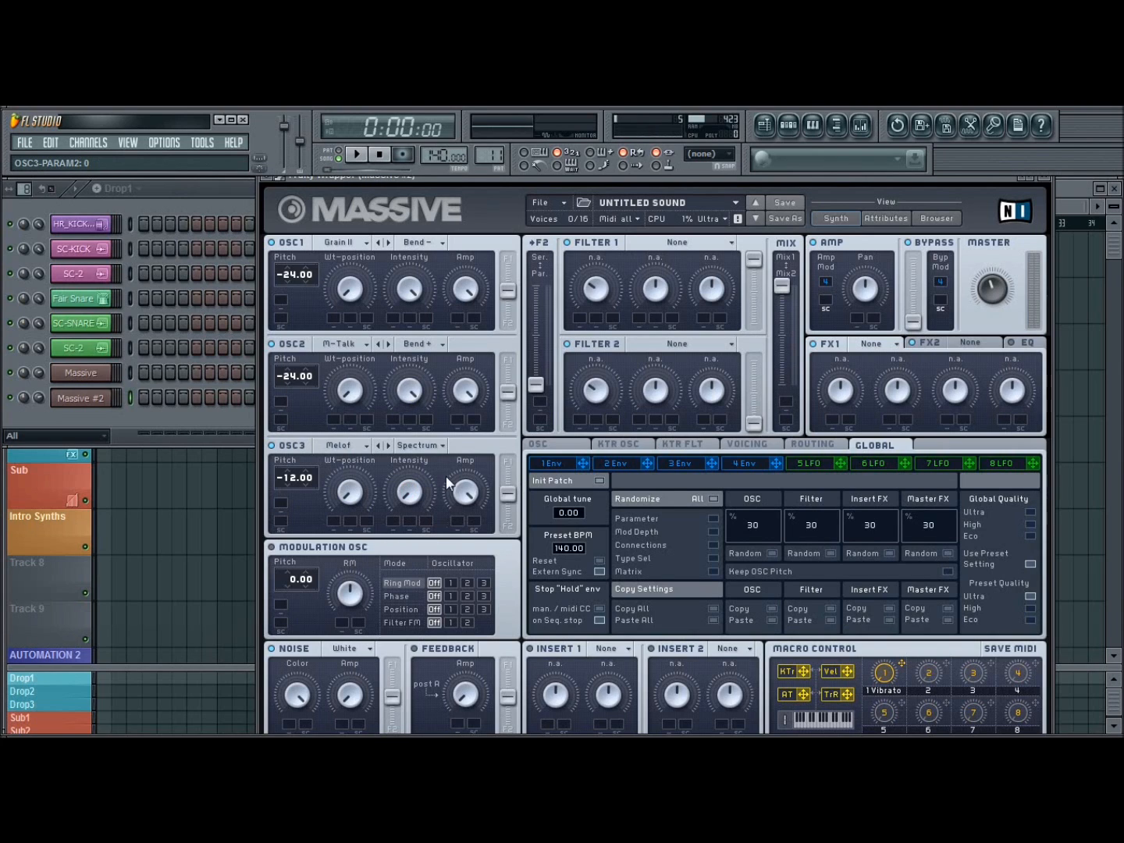
drag(465, 493, 477, 530)
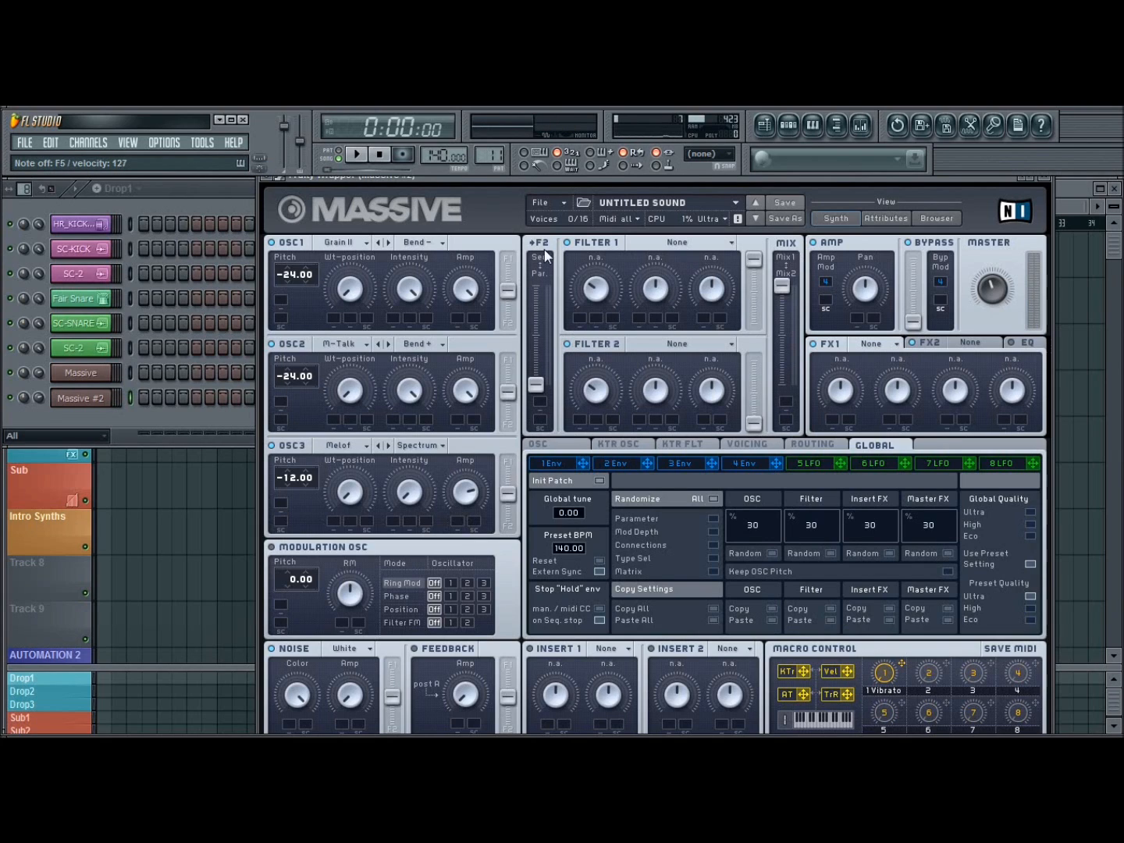
Set filter 1 to Bandreject with minimum cutoff and bandwidth and a resonance of about 0.57.
click(669, 242)
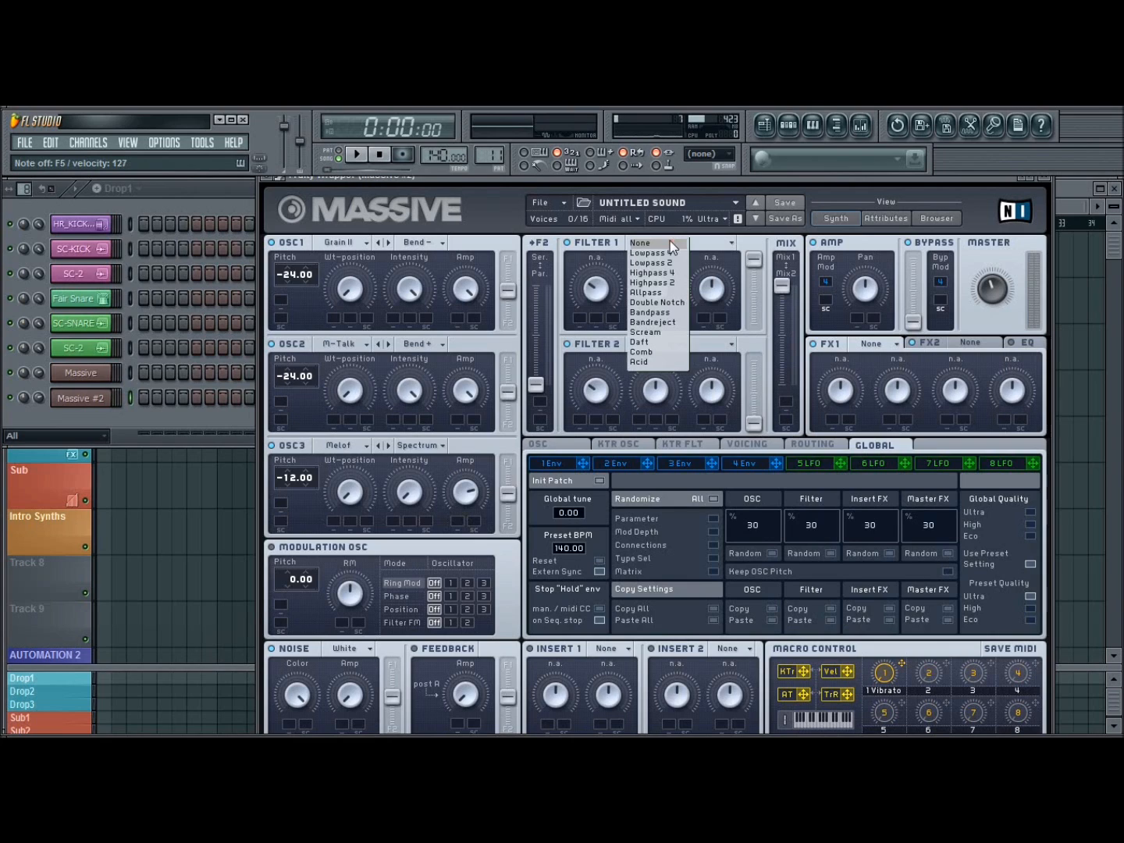
click(664, 322)
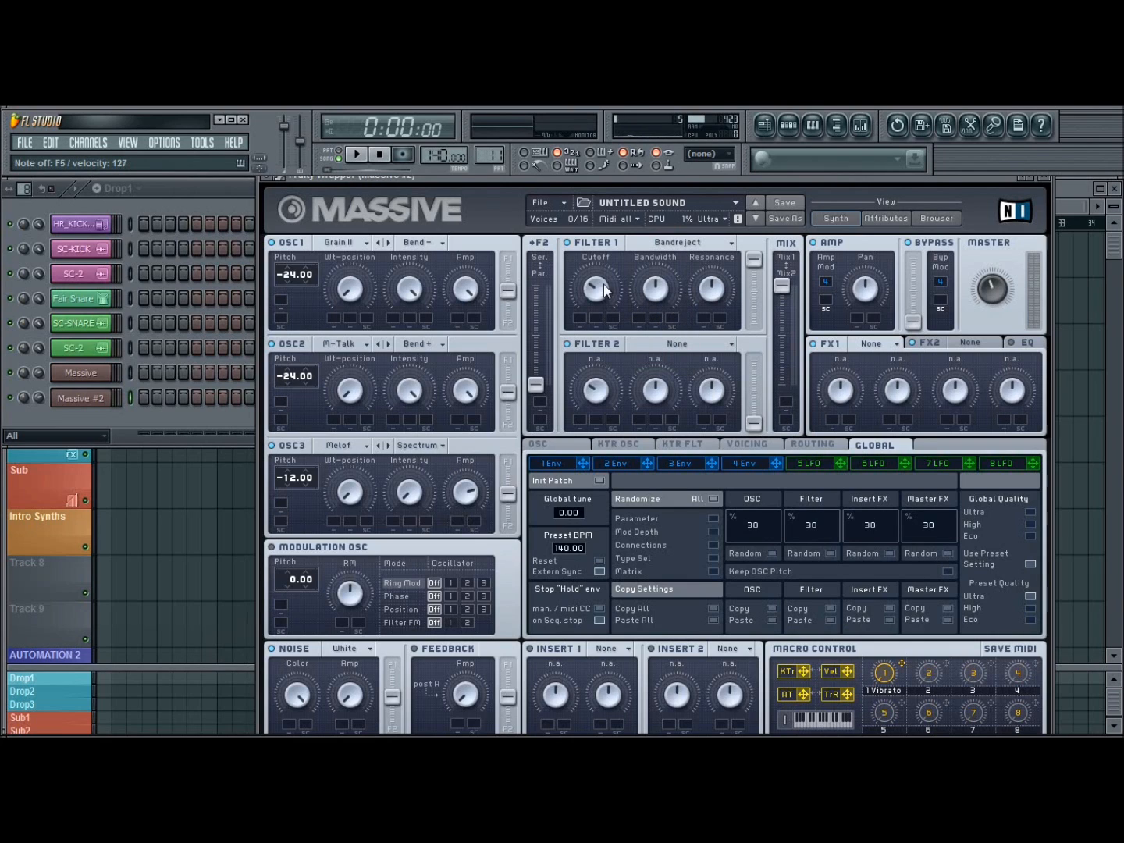
drag(655, 283, 661, 365)
drag(719, 290, 719, 288)
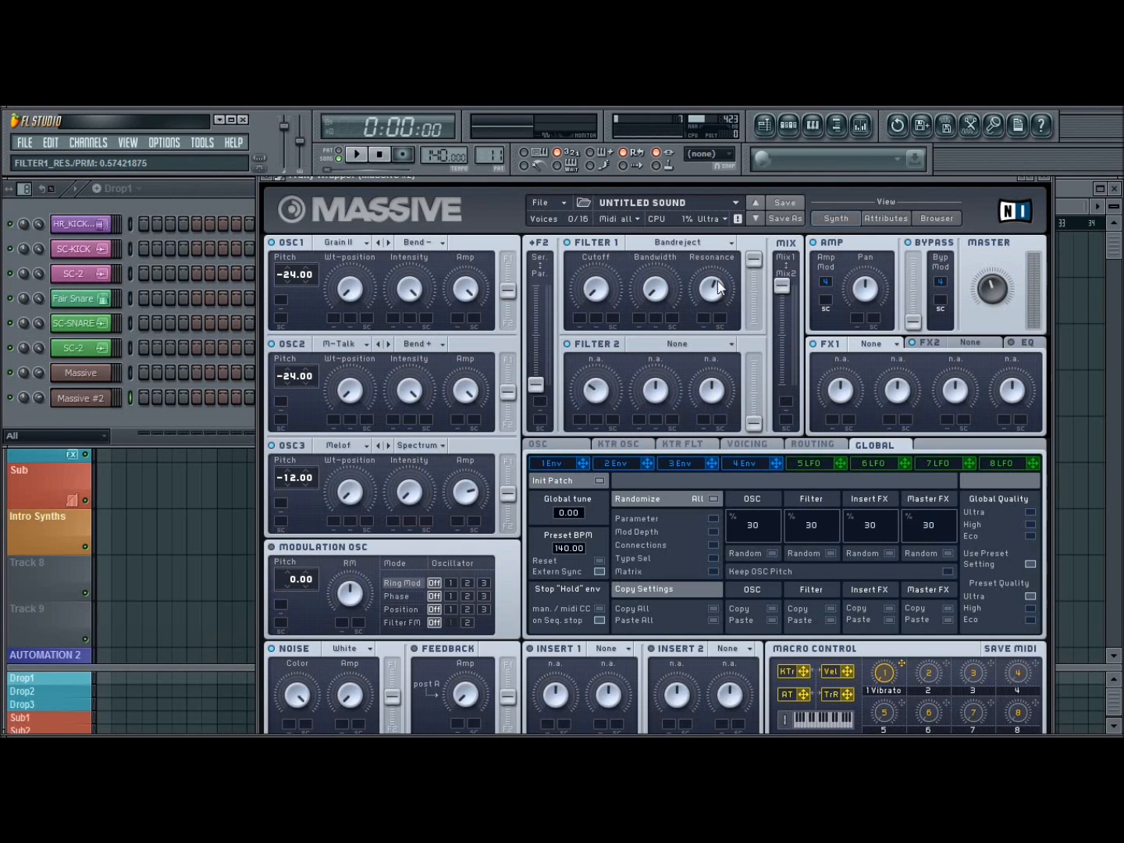
drag(599, 292, 619, 362)
drag(713, 295, 712, 298)
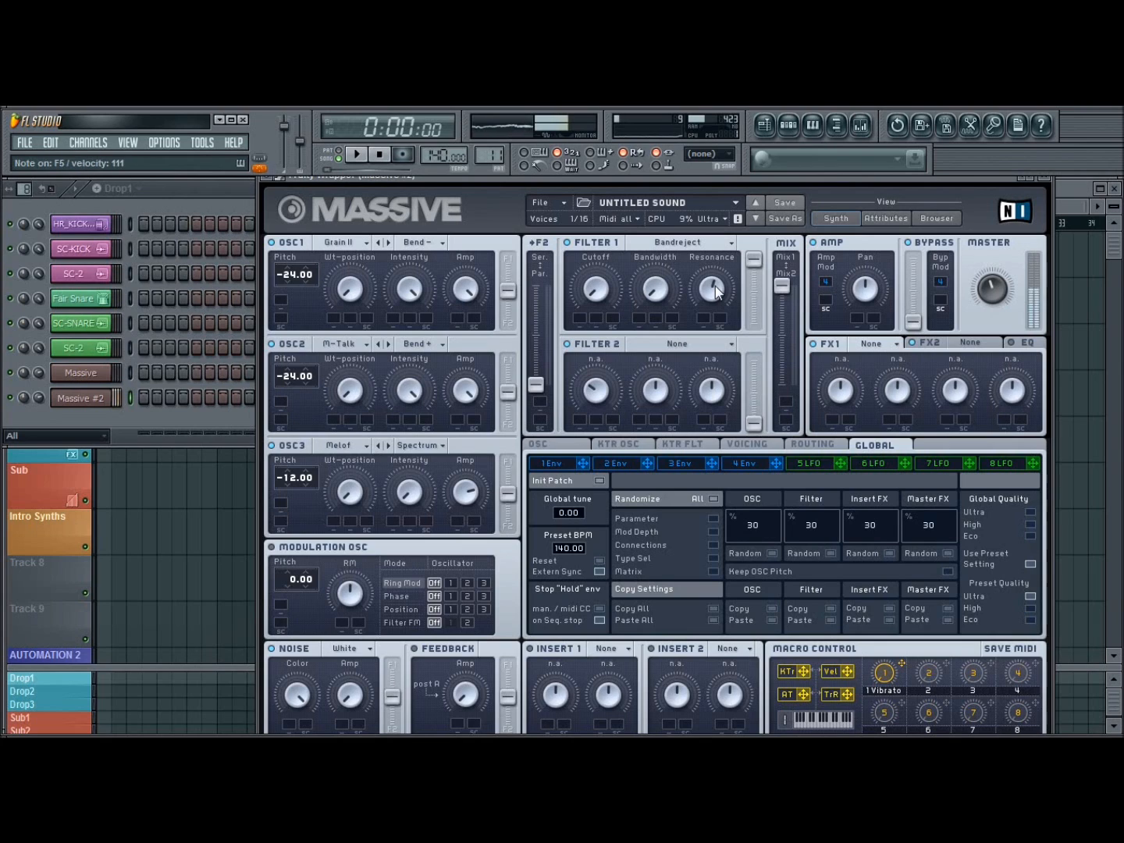
click(652, 295)
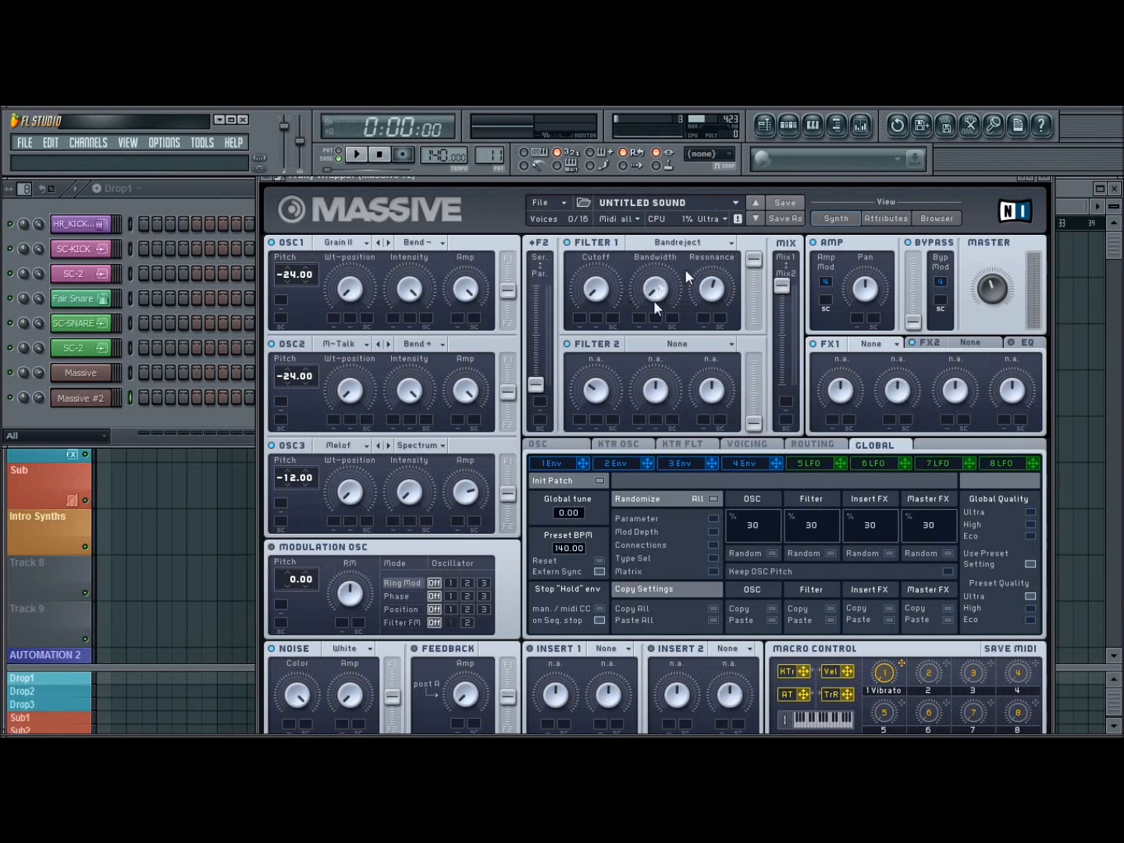
Change modulator 5 to a synced Performer at ratio 1/4, with Amp Mod and XFade Seq at maximum.
click(804, 463)
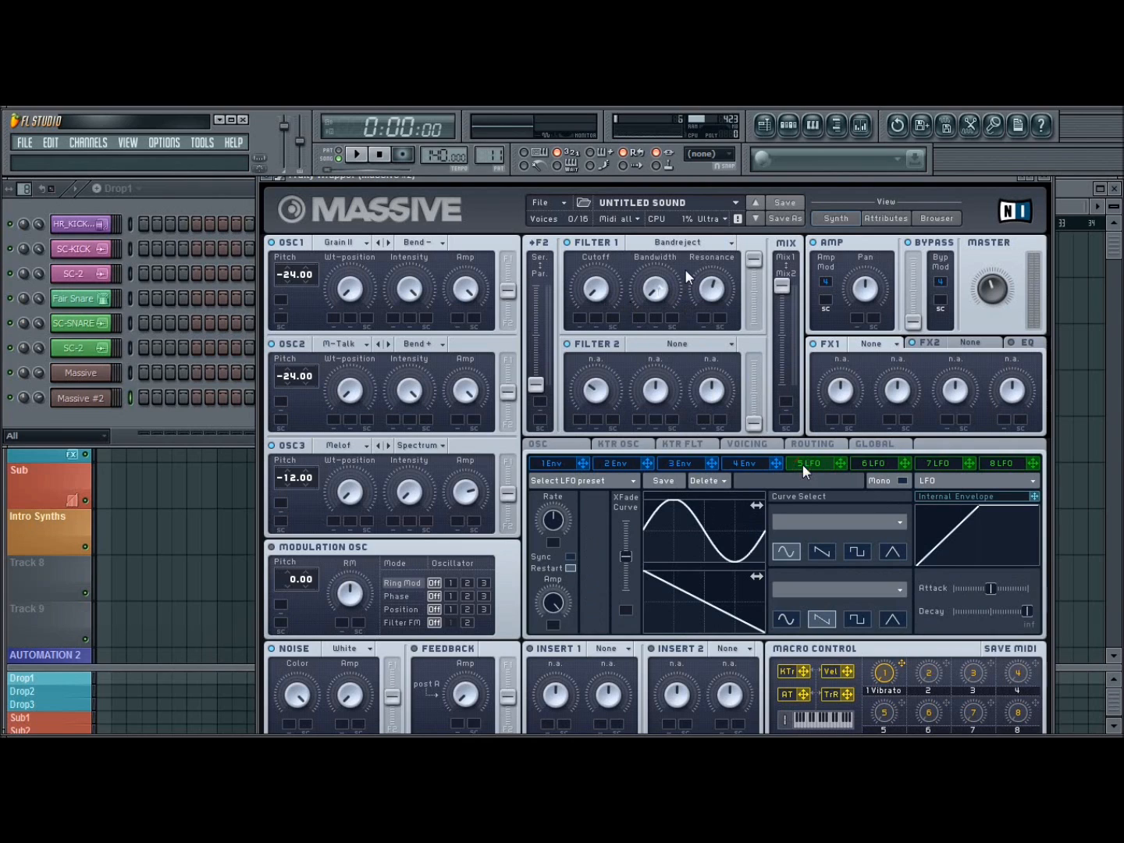
click(941, 482)
click(931, 493)
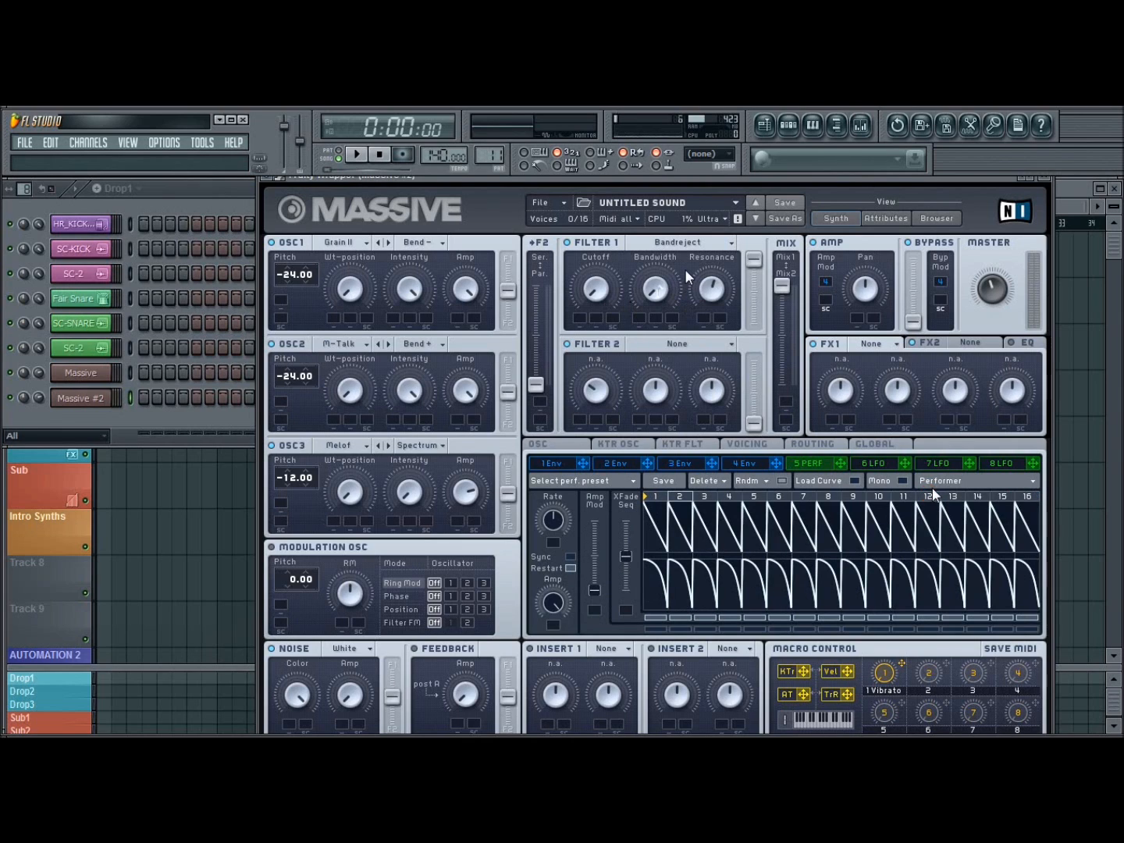
click(572, 557)
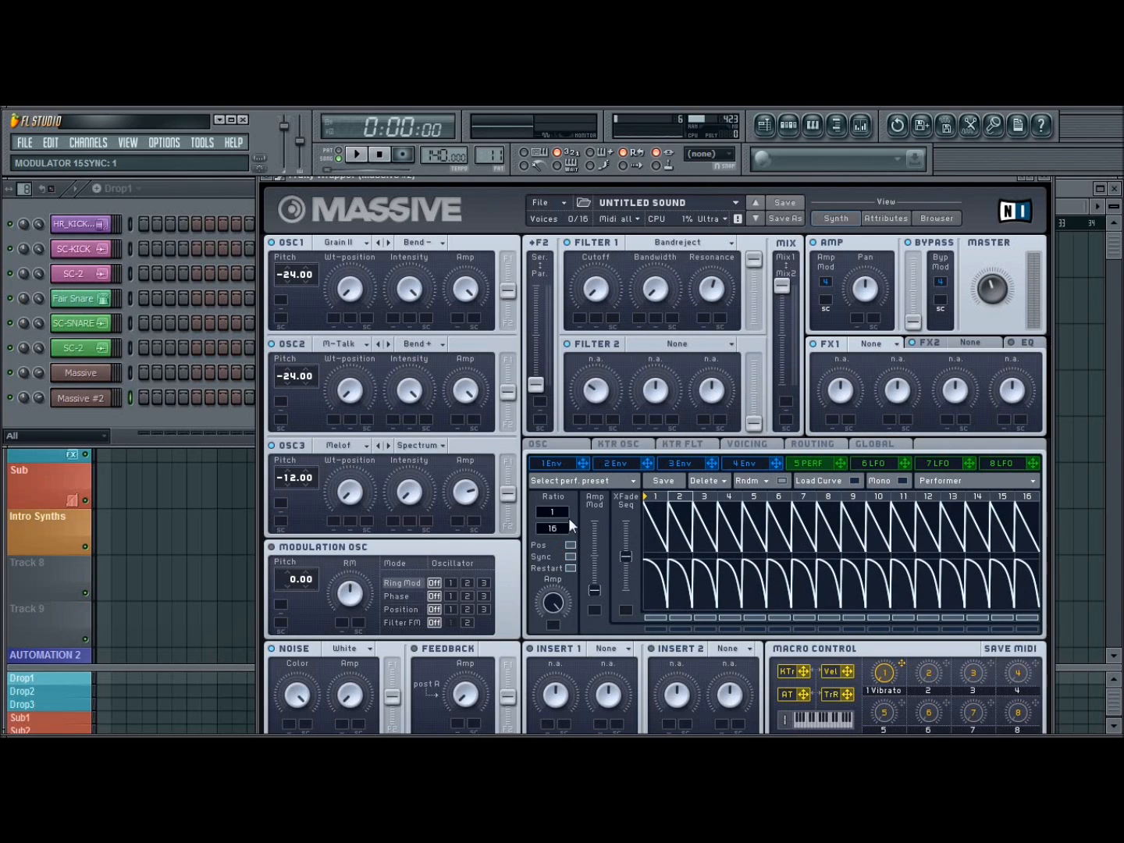
drag(559, 532, 562, 545)
drag(626, 557, 631, 451)
drag(593, 592, 606, 440)
Shape the performer's upper sequence as a rounded bump across steps 1 and 2, with the remaining steps flat.
click(813, 480)
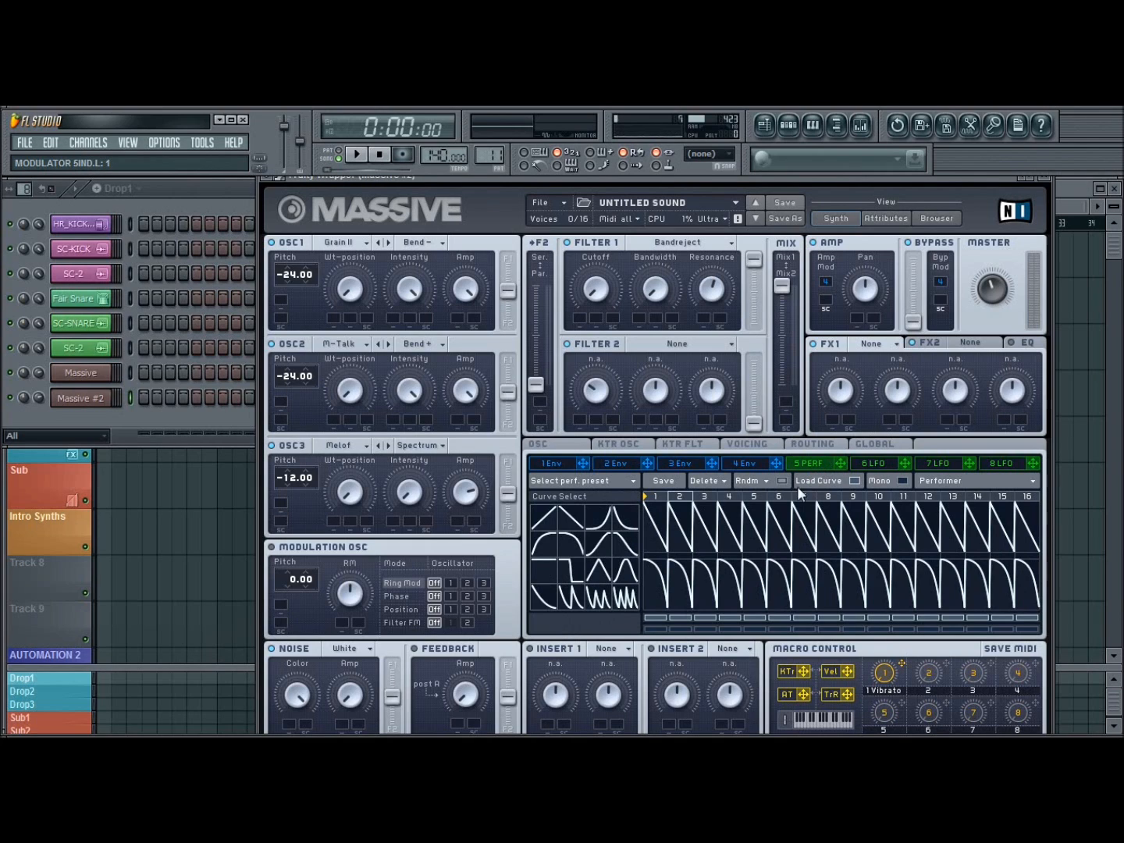
click(597, 540)
click(658, 518)
click(571, 544)
click(679, 532)
drag(734, 634, 1015, 642)
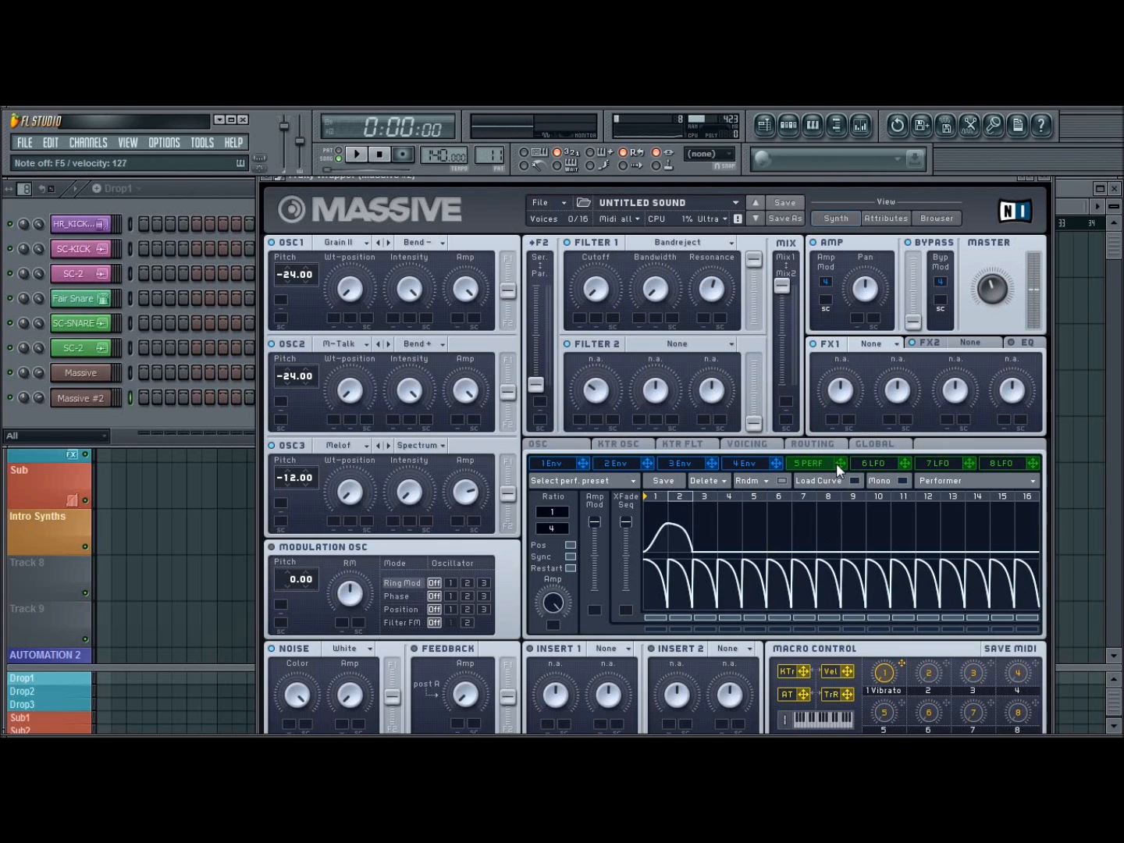
Assign performer 5 to oscillator 1's wavetable position and intensity with full modulation ranges.
drag(840, 463, 349, 318)
drag(334, 316, 339, 158)
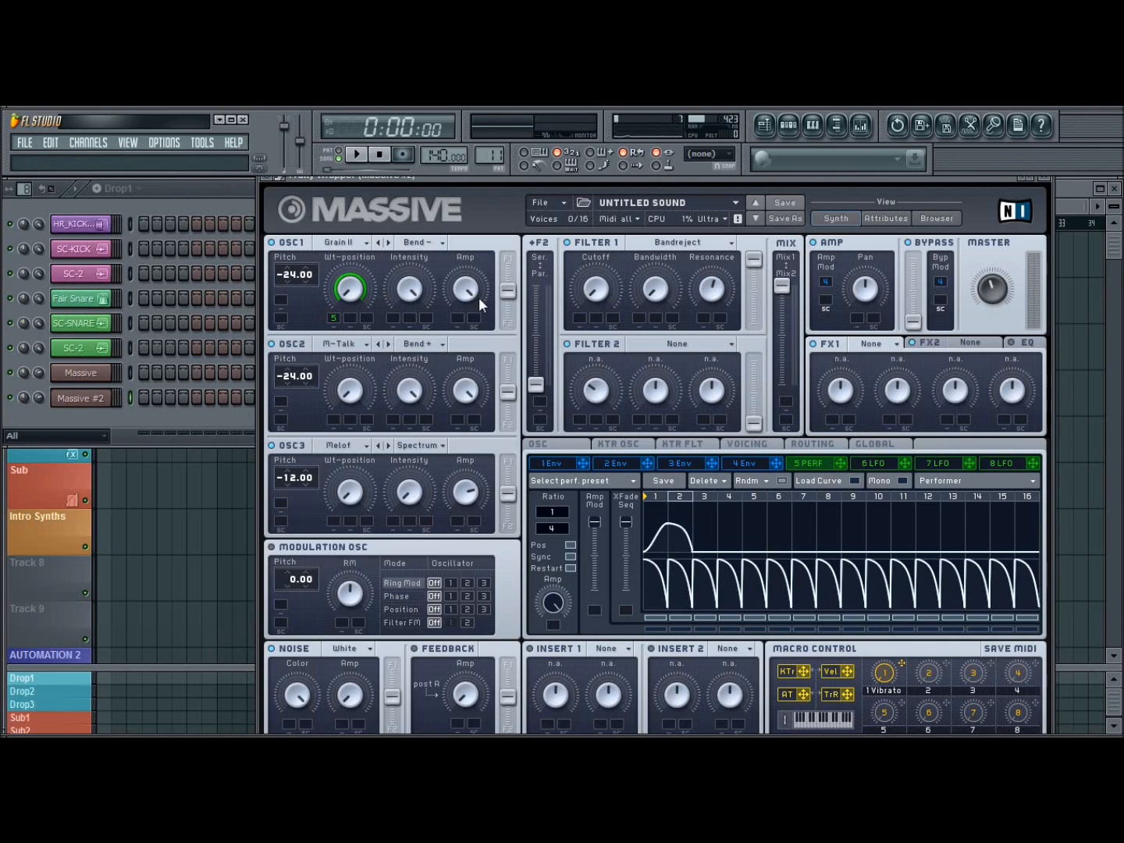
drag(839, 462, 396, 281)
drag(336, 319, 357, 280)
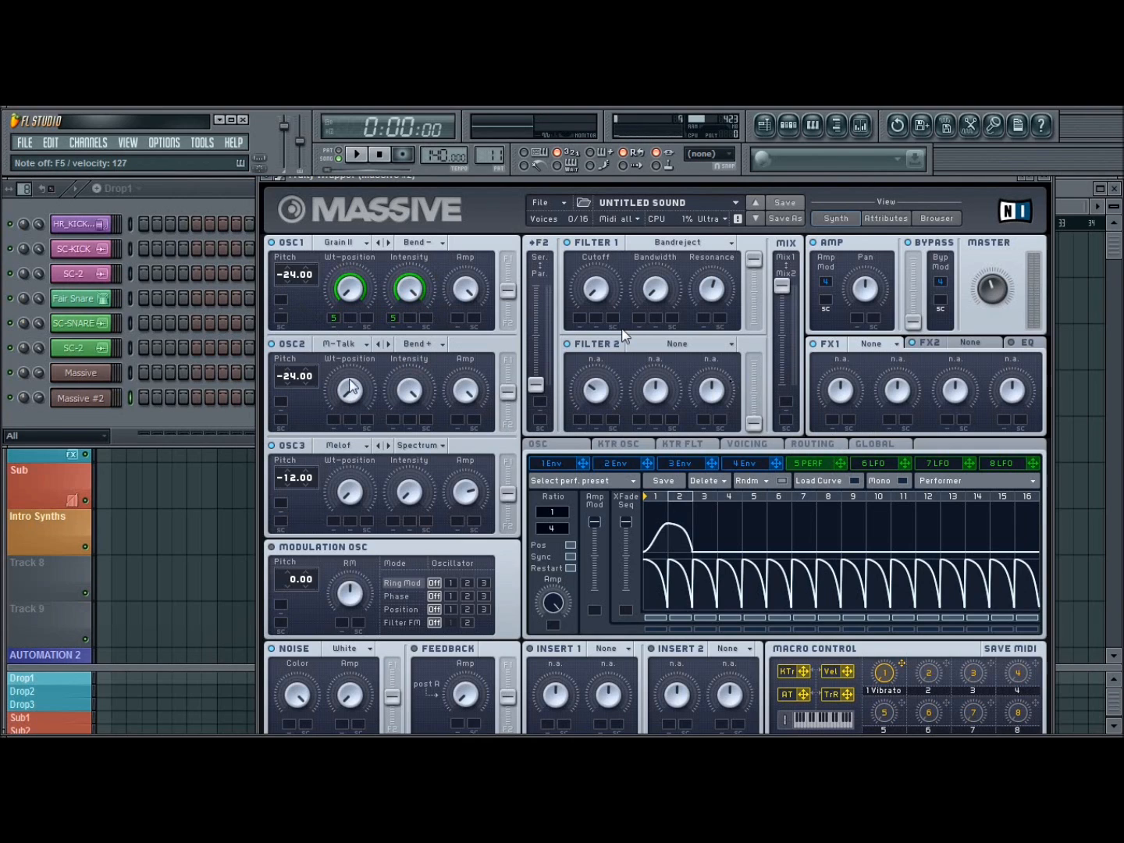
Assign performer 5 to oscillator 3's wavetable position and intensity with full modulation ranges.
click(288, 242)
click(287, 240)
click(292, 446)
drag(840, 463, 333, 521)
drag(796, 478, 324, 321)
Assign performer 5 to filter 1's cutoff and bandwidth and set their modulation ranges.
drag(840, 462, 612, 306)
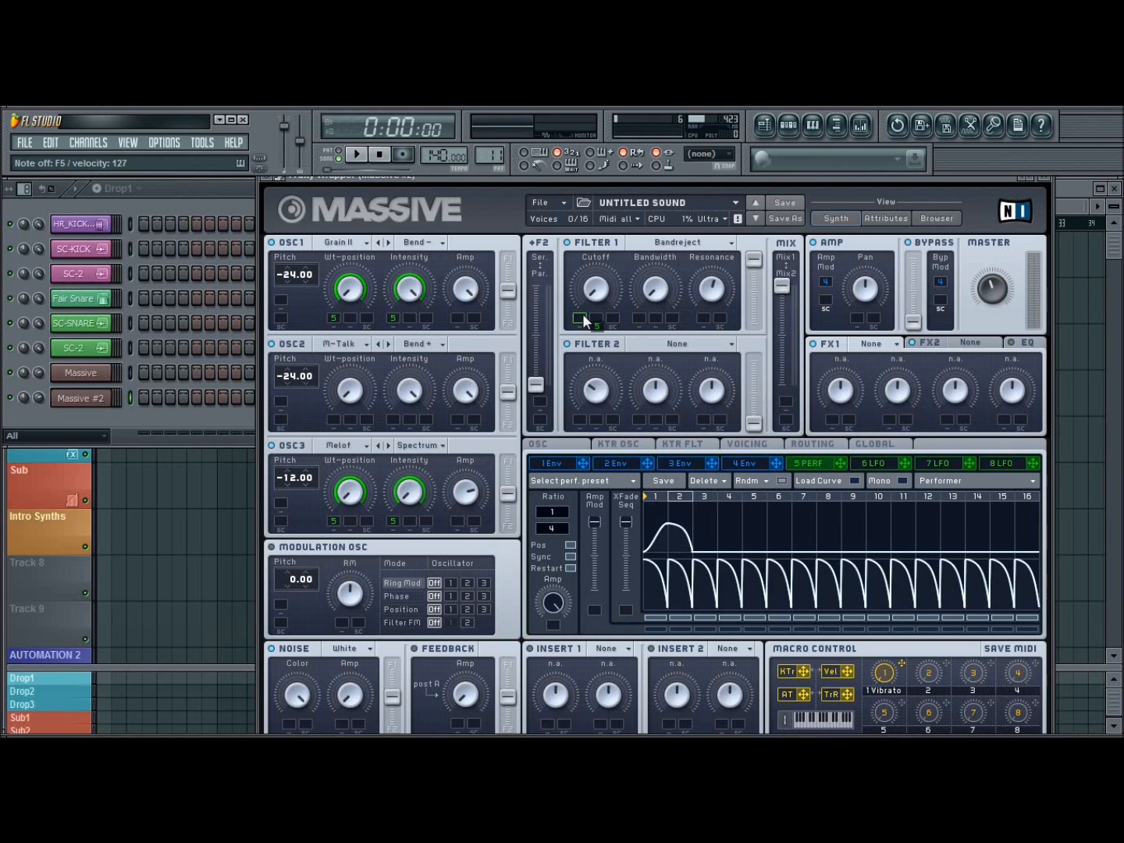
drag(700, 351, 670, 306)
drag(579, 310, 597, 278)
drag(641, 322, 638, 246)
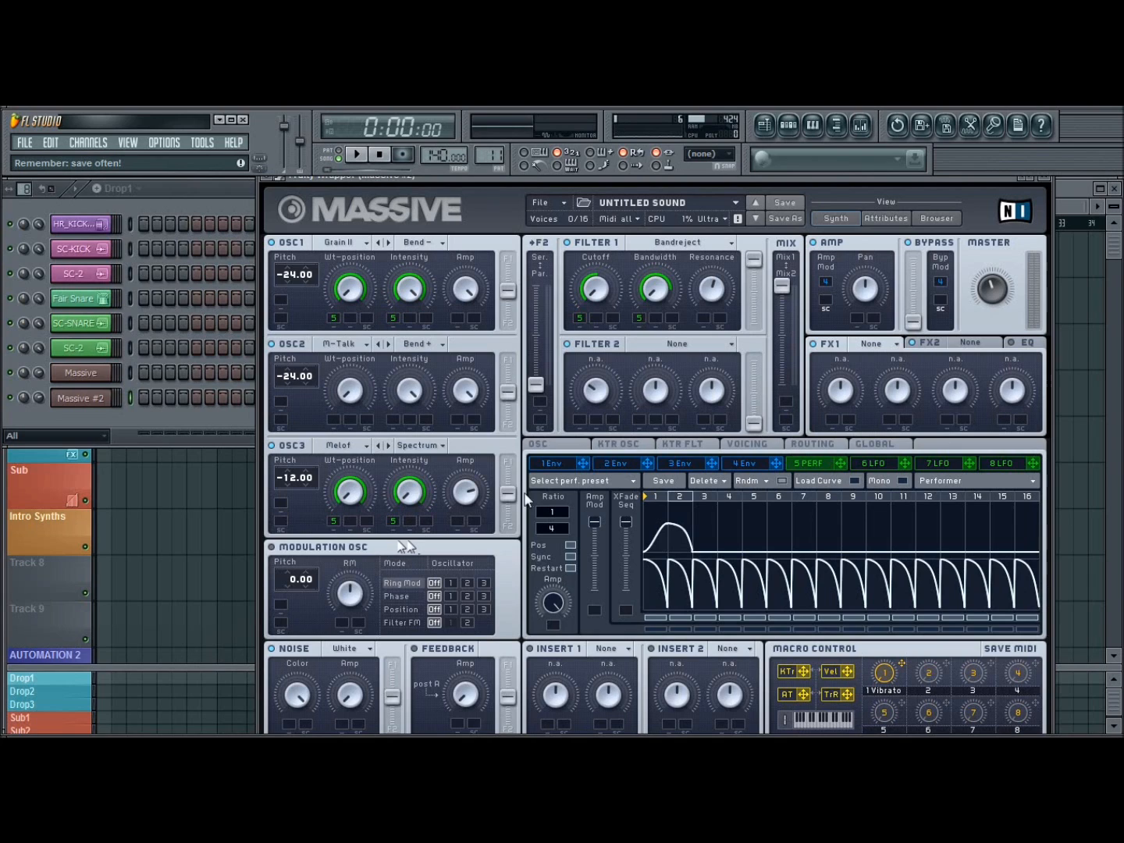
Set the voicing to 6 unisono voices and turn on the Pitch Cutoff and Pan Position spreads.
click(762, 445)
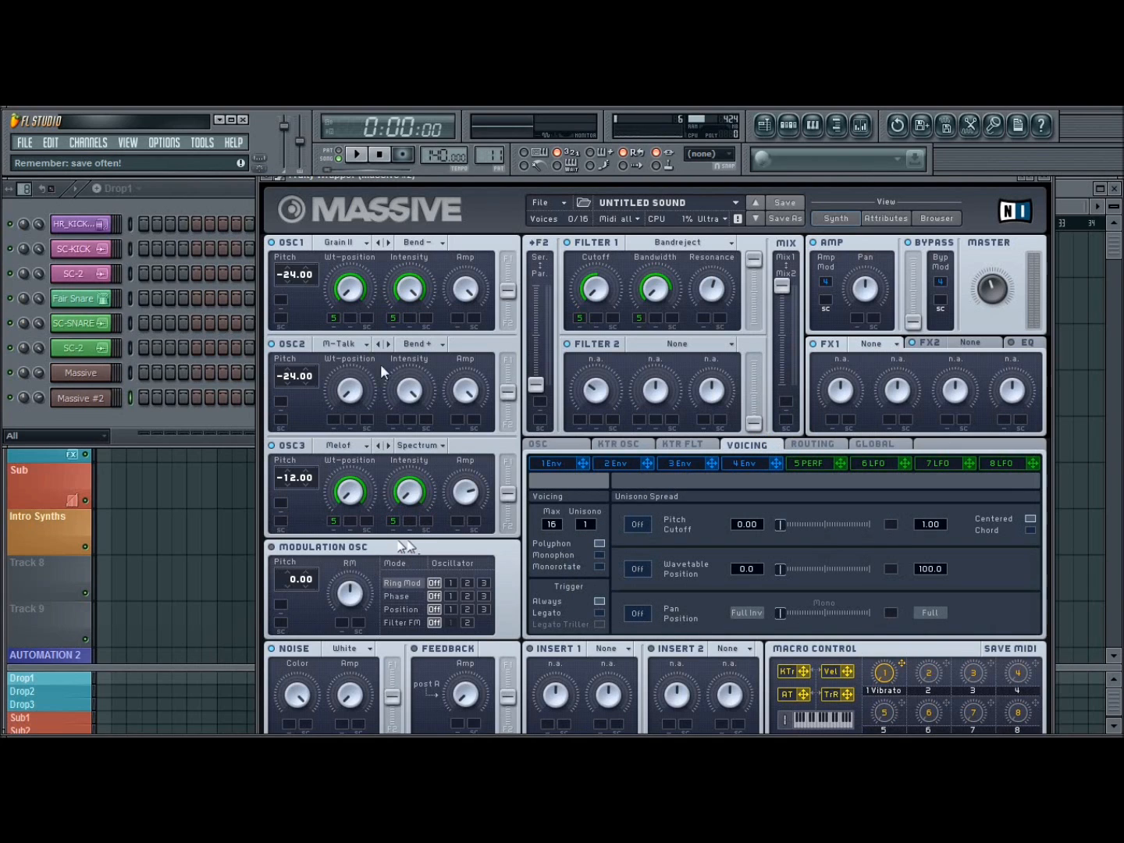
double_click(587, 525)
text(5)
key(Return)
drag(600, 509, 599, 505)
drag(778, 528, 777, 528)
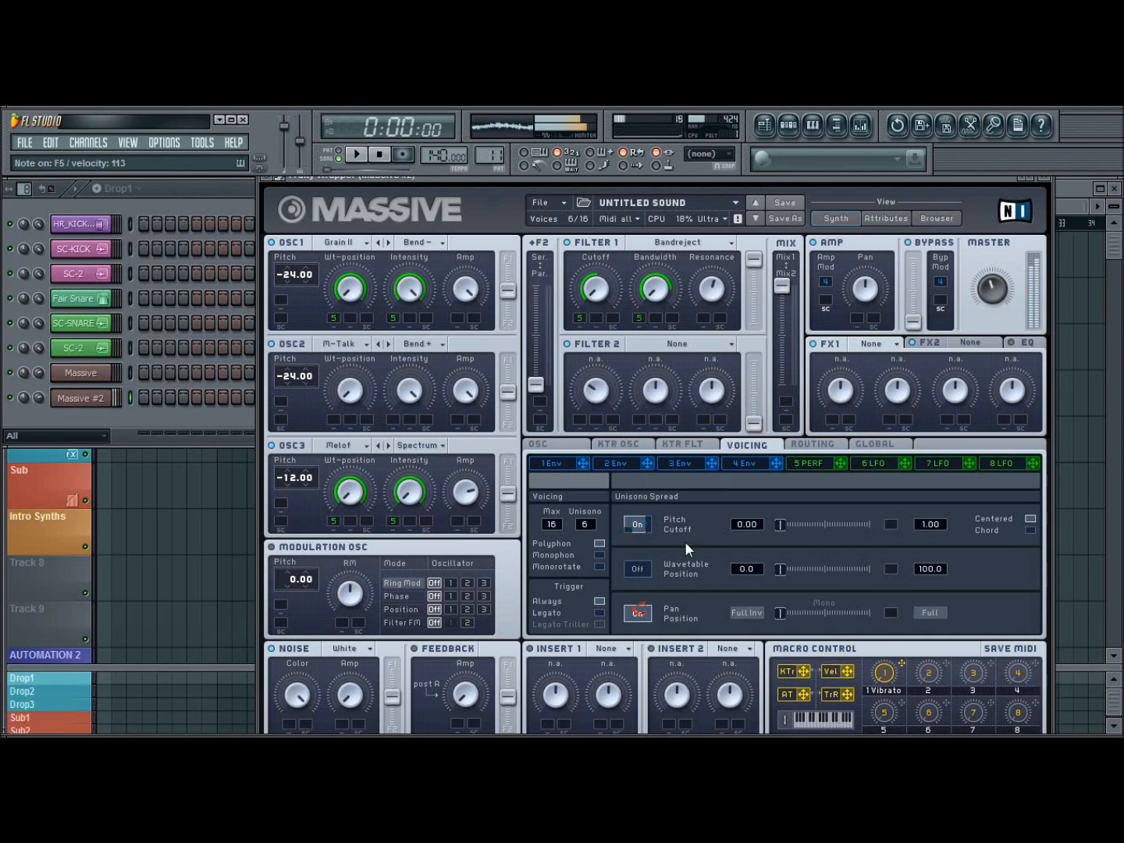
Adjust the master volume to about 0.40 and toggle the Pitch Cutoff spread off and on to compare the sound.
drag(993, 291, 994, 295)
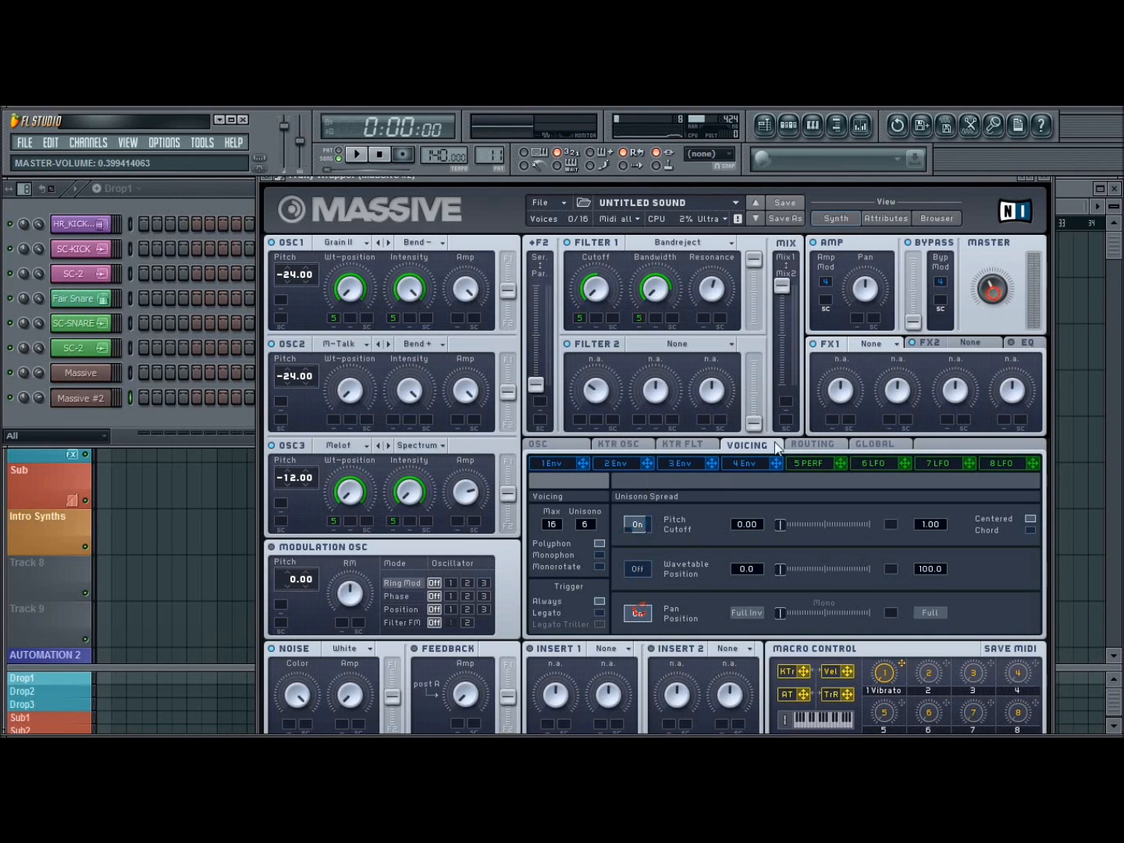
click(634, 526)
click(638, 524)
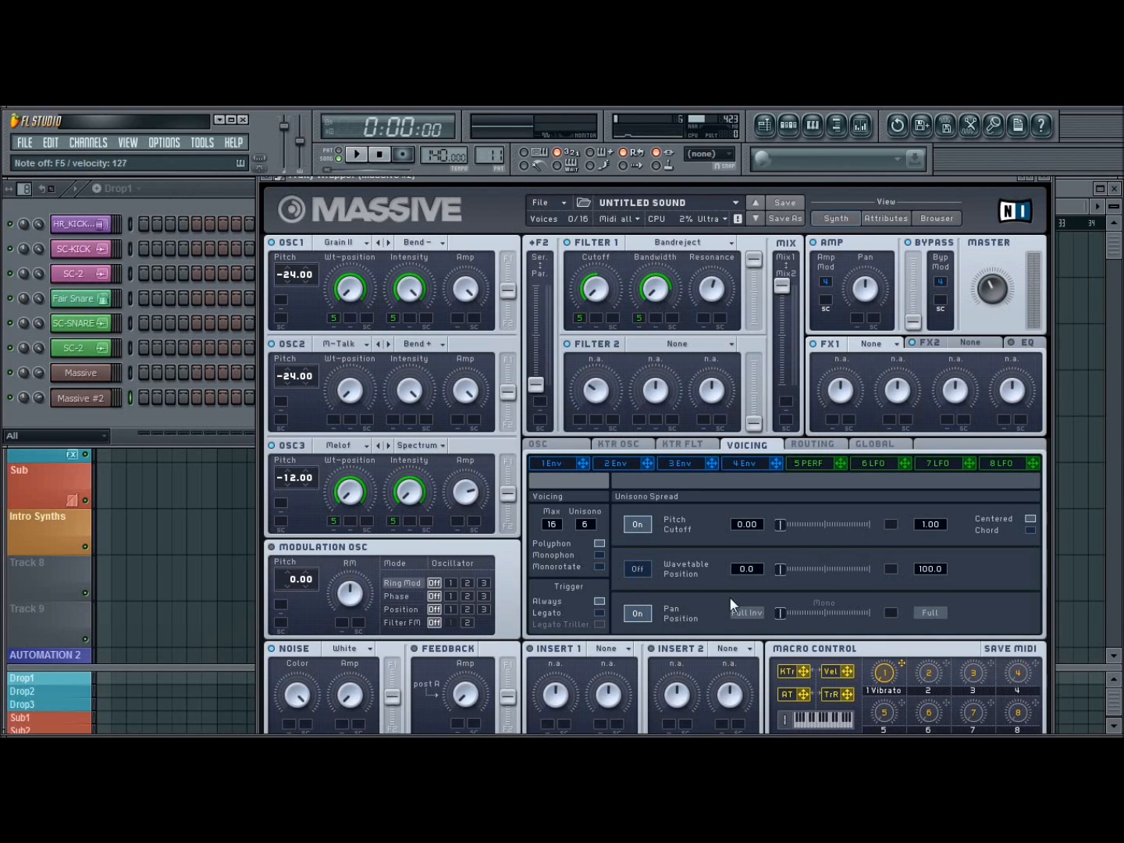
Load the Sine Shaper effect into insert 1 and lower its dry/wet and drive.
click(610, 653)
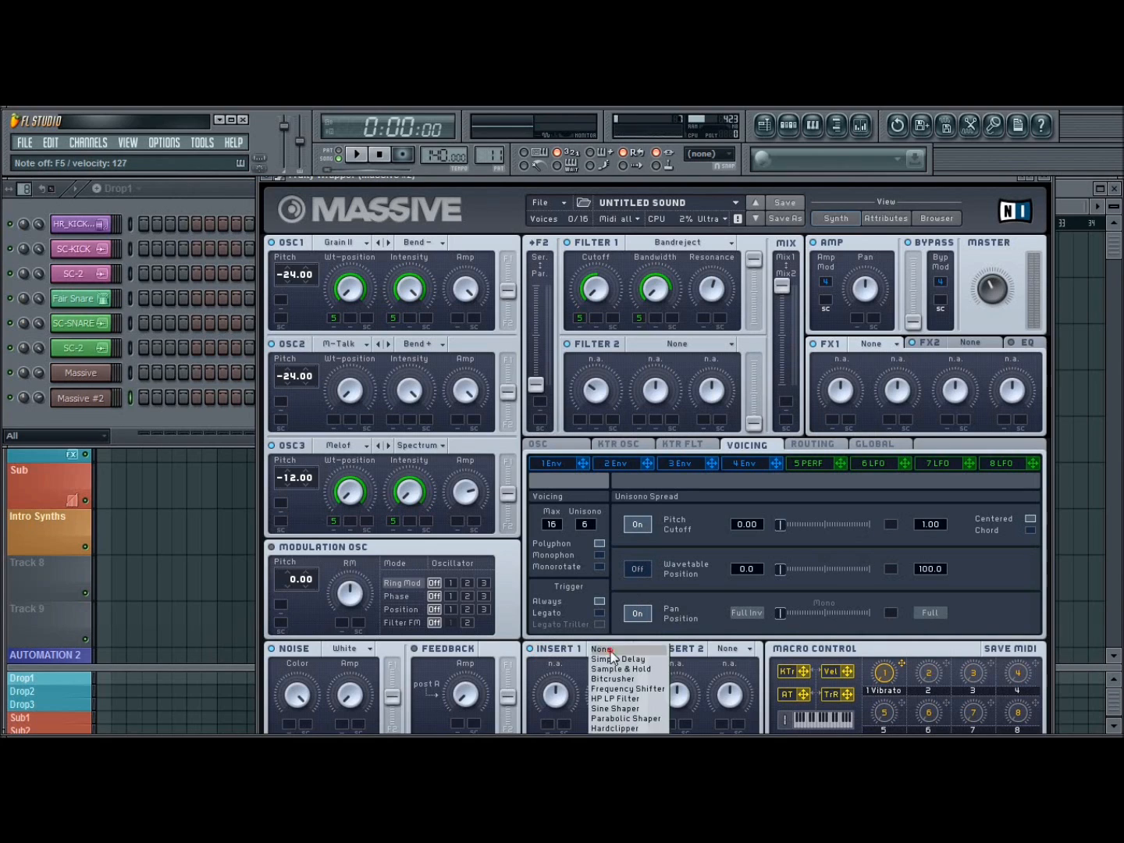
click(615, 709)
drag(552, 698, 635, 712)
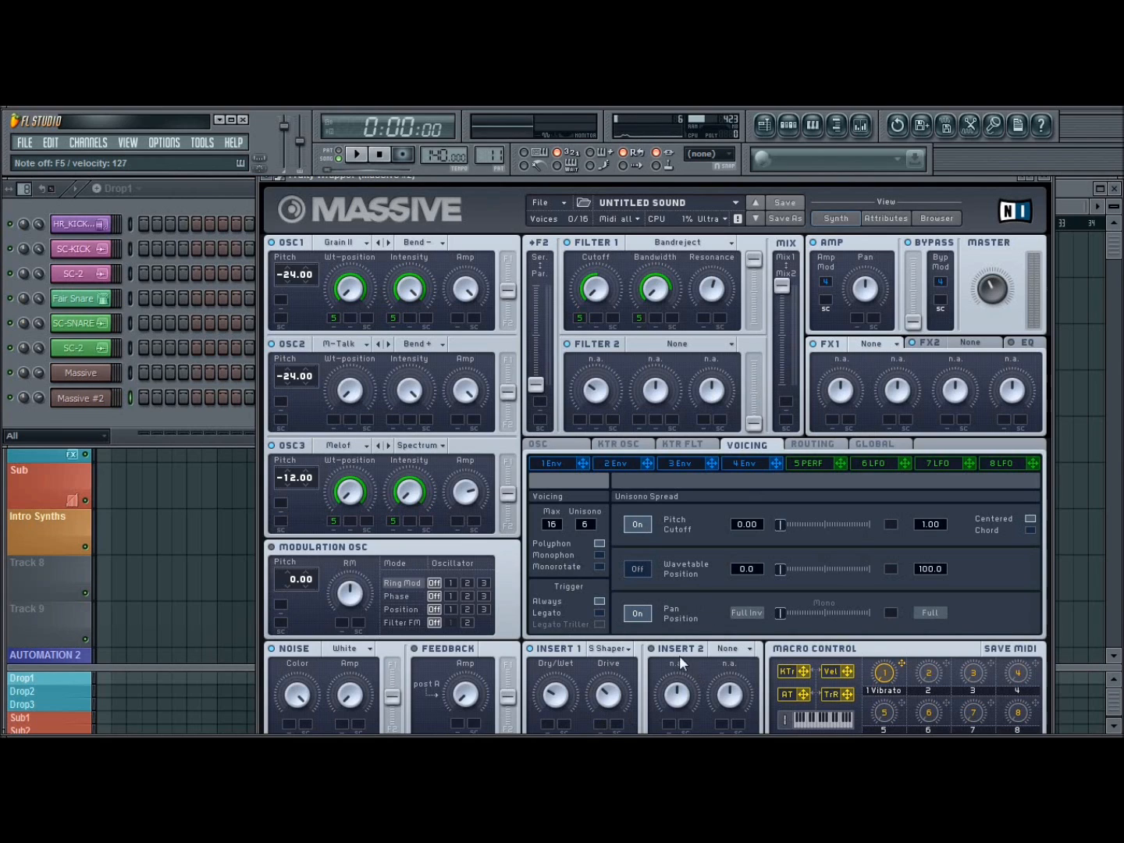
Load Brauner Tube into FX1 and Dimension Expander into FX2, and turn down the tube's drive and the expander's size.
click(872, 341)
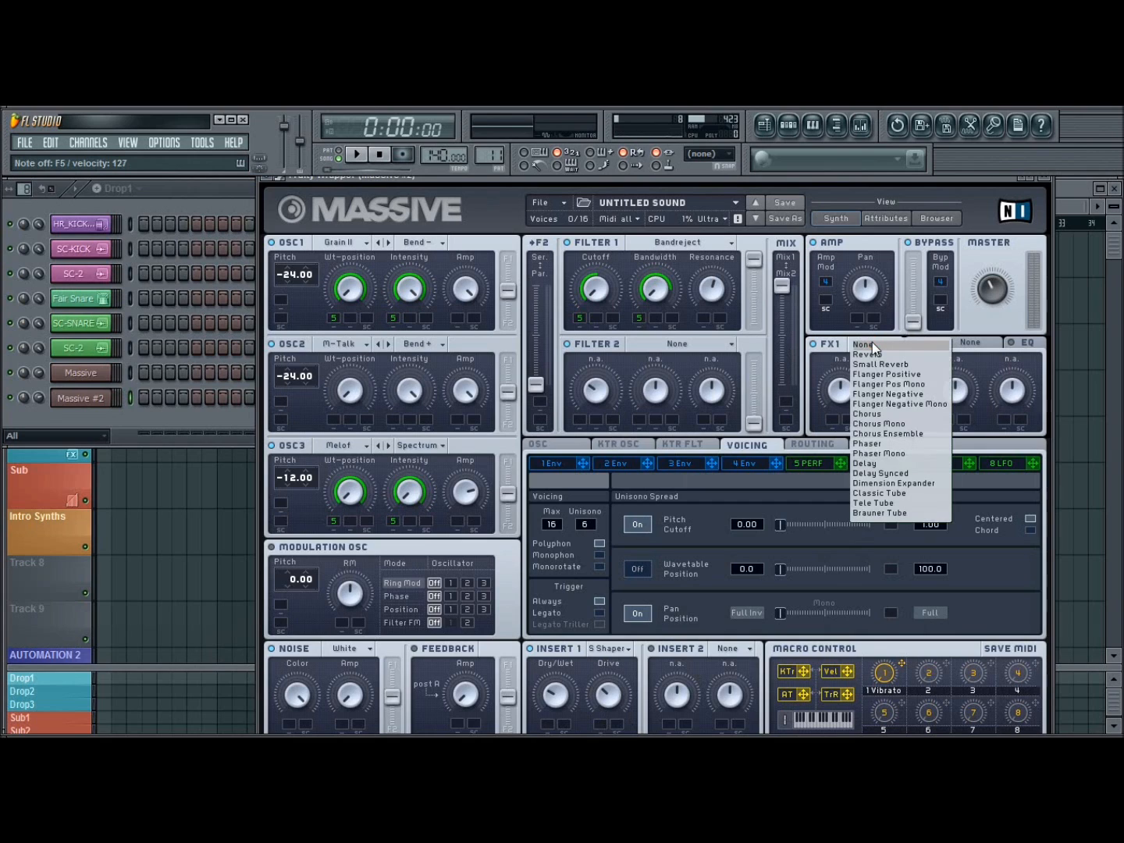
click(872, 512)
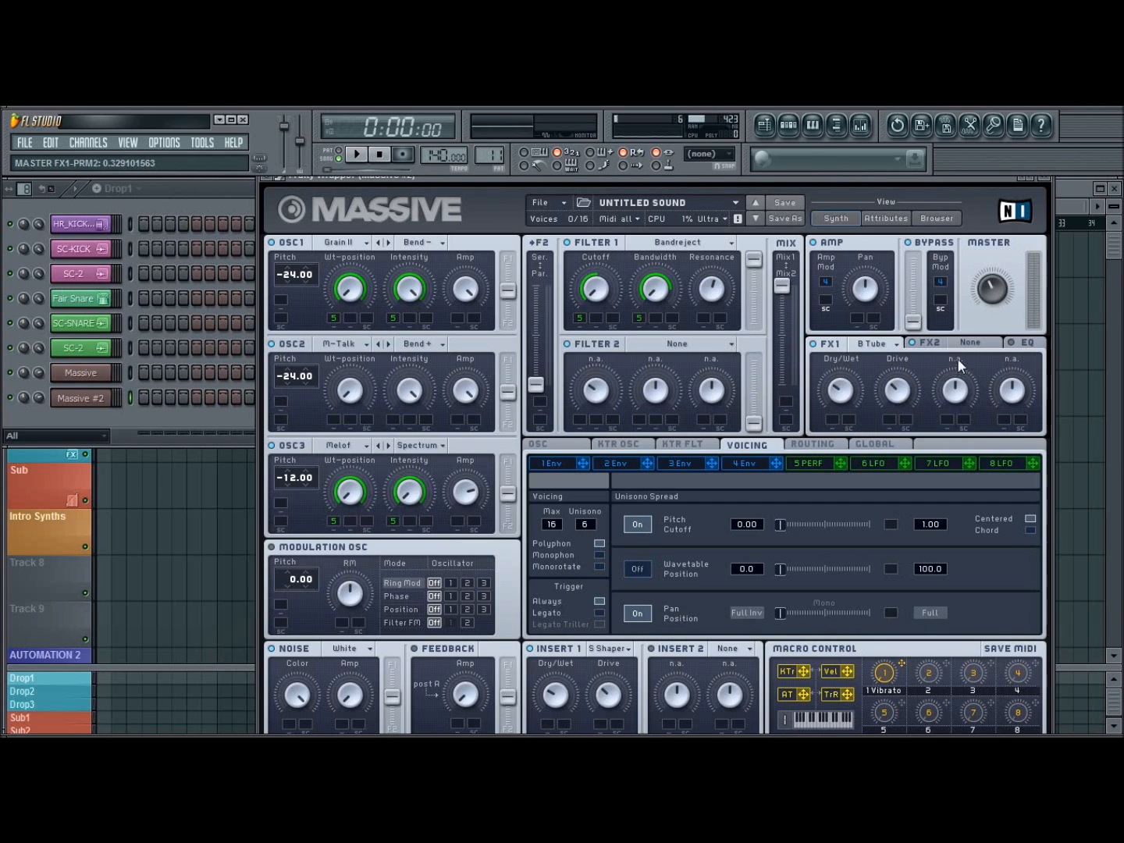
click(971, 343)
click(977, 492)
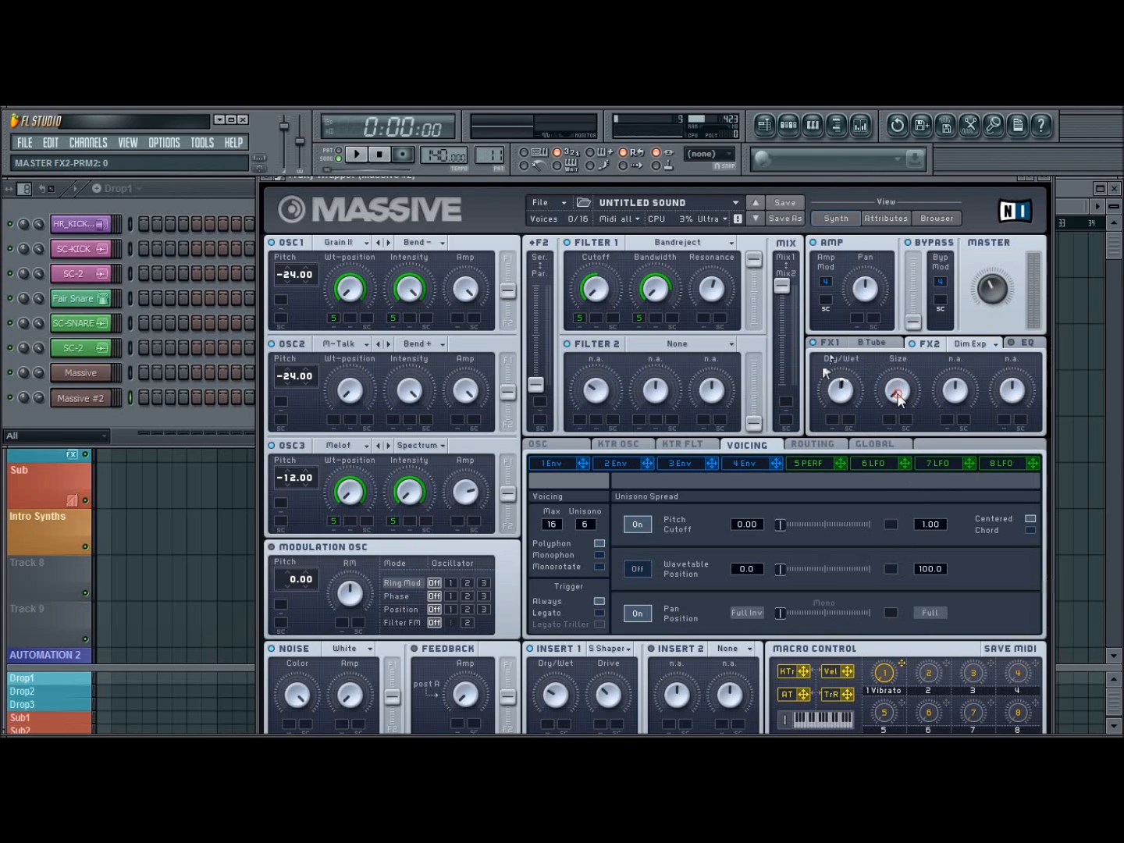
drag(897, 392, 897, 392)
drag(996, 287, 993, 292)
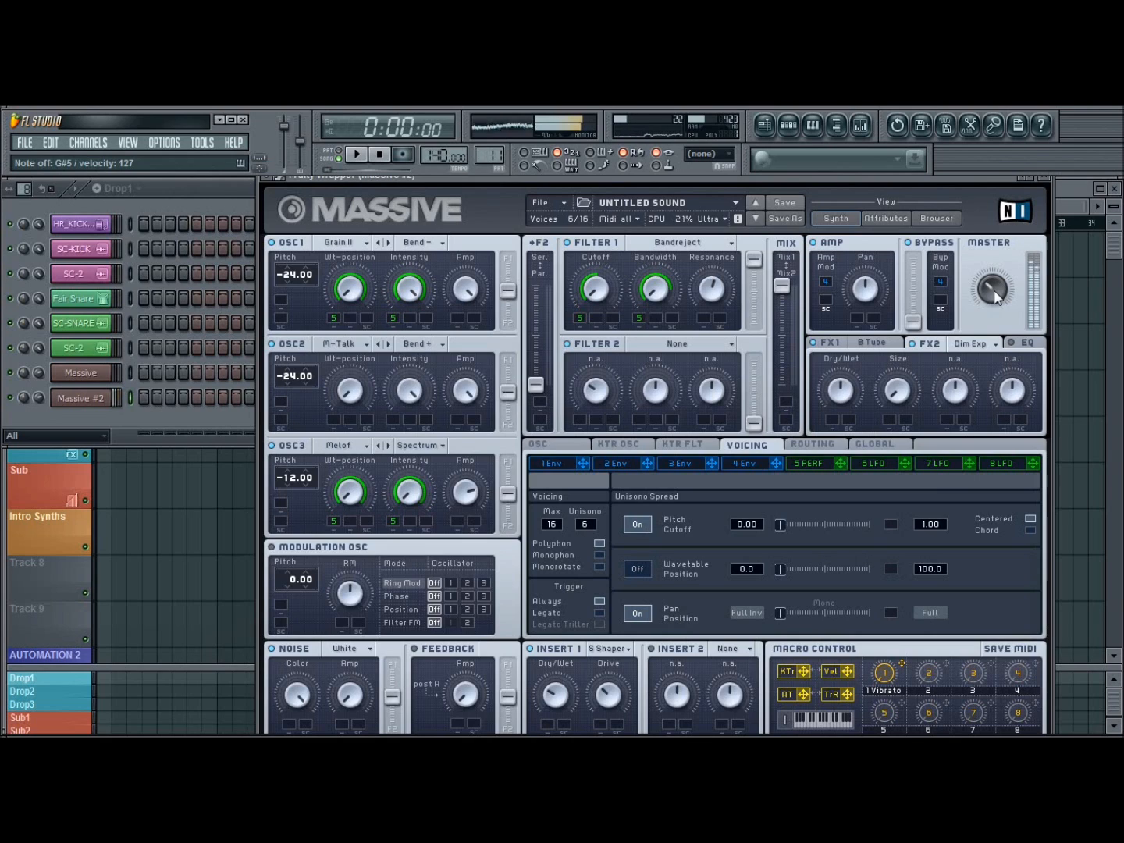
Switch to the EQ and slightly adjust its high shelf, low shelf and frequency.
click(1028, 343)
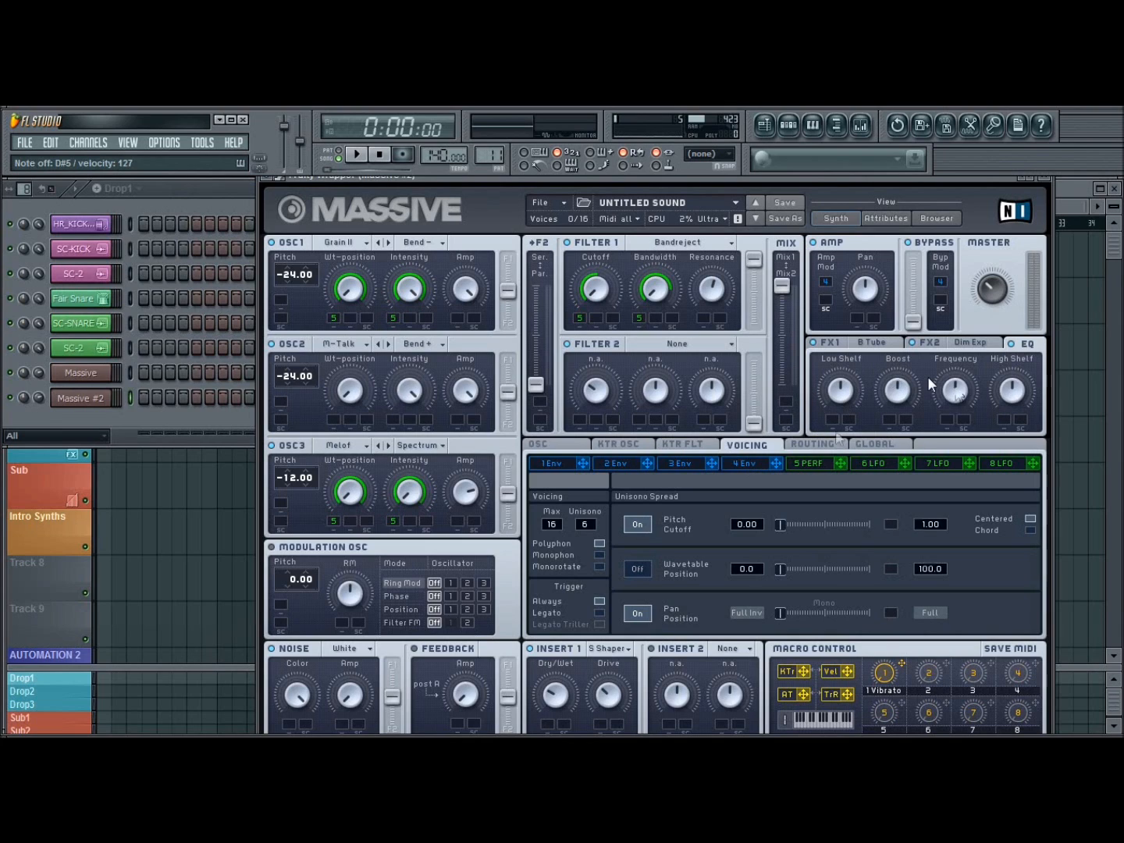
click(1010, 393)
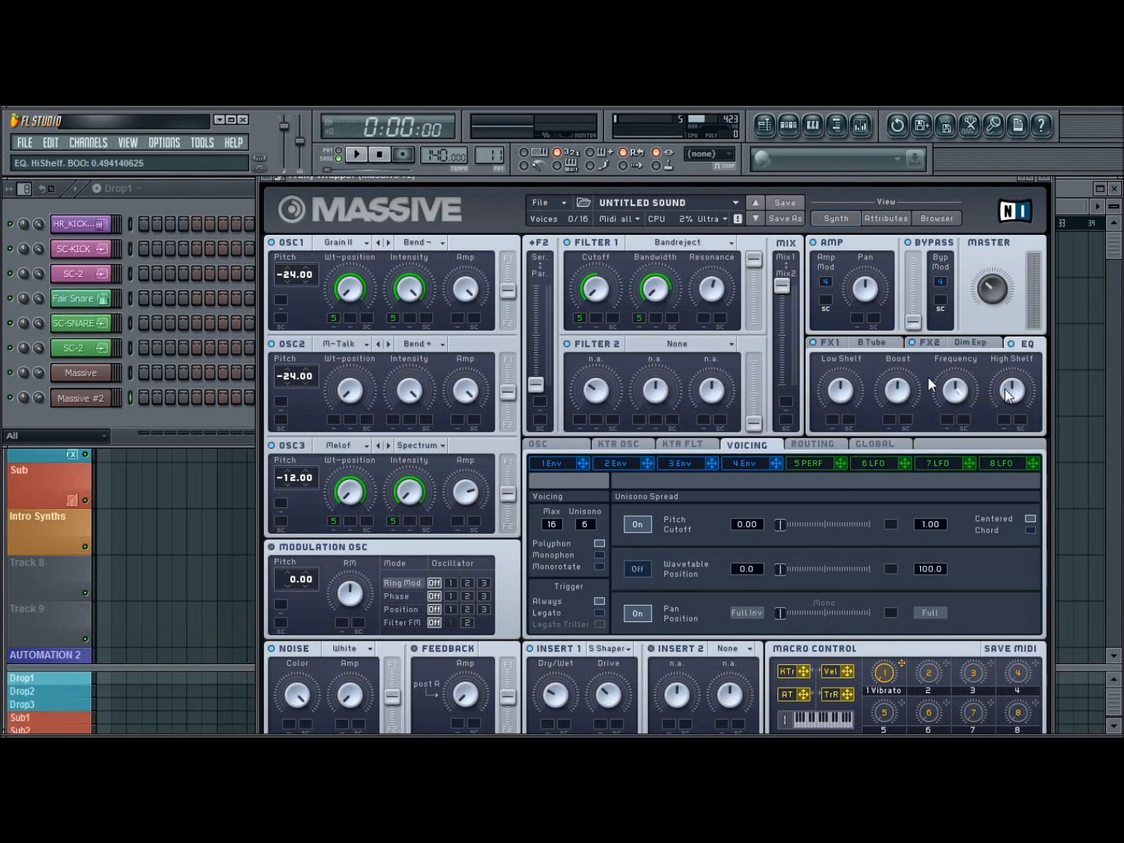
click(843, 385)
drag(948, 398, 947, 401)
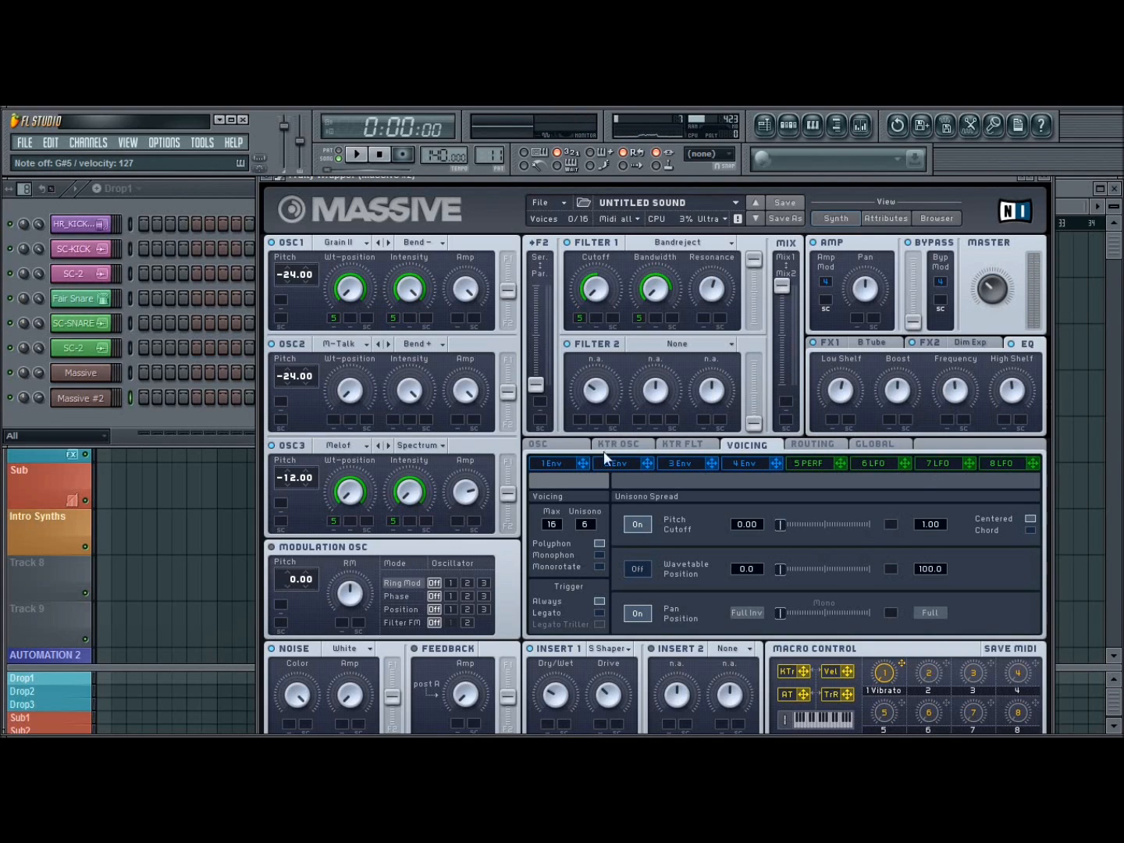
Randomize the curves in both sequences of performer 5 twice.
click(806, 463)
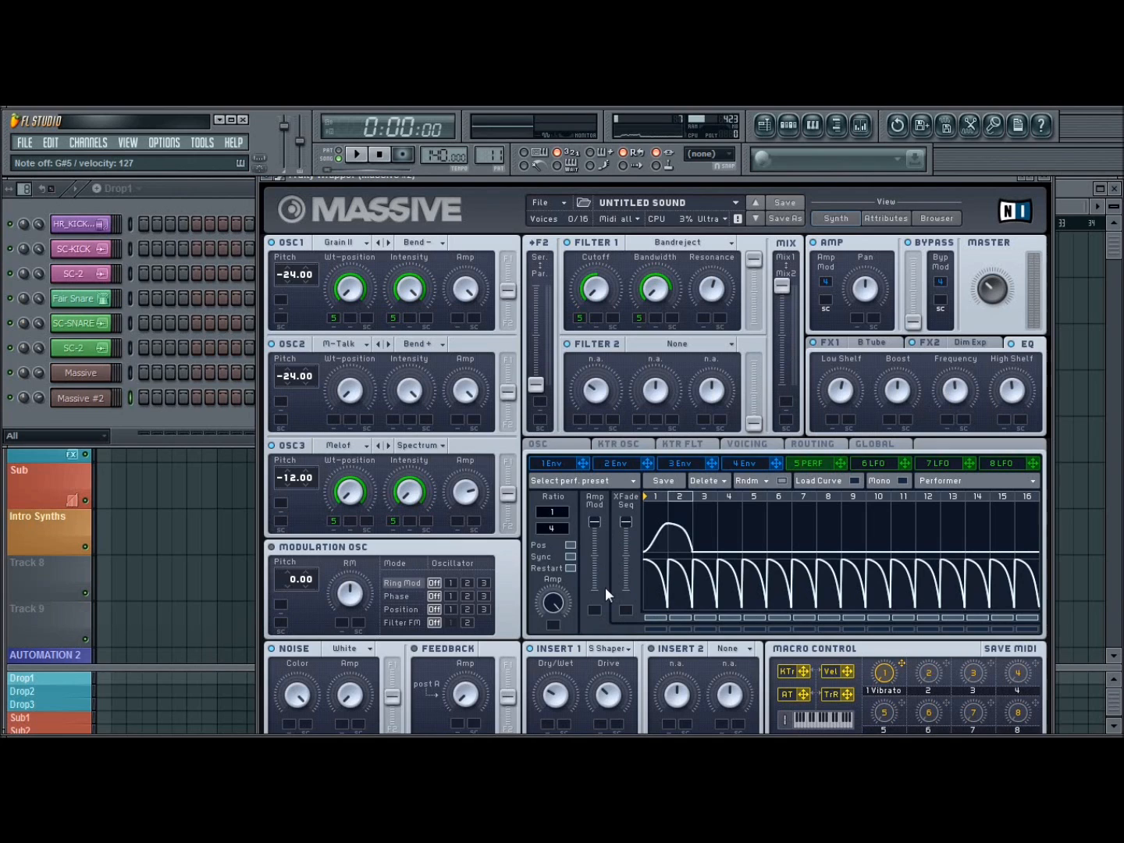
click(783, 482)
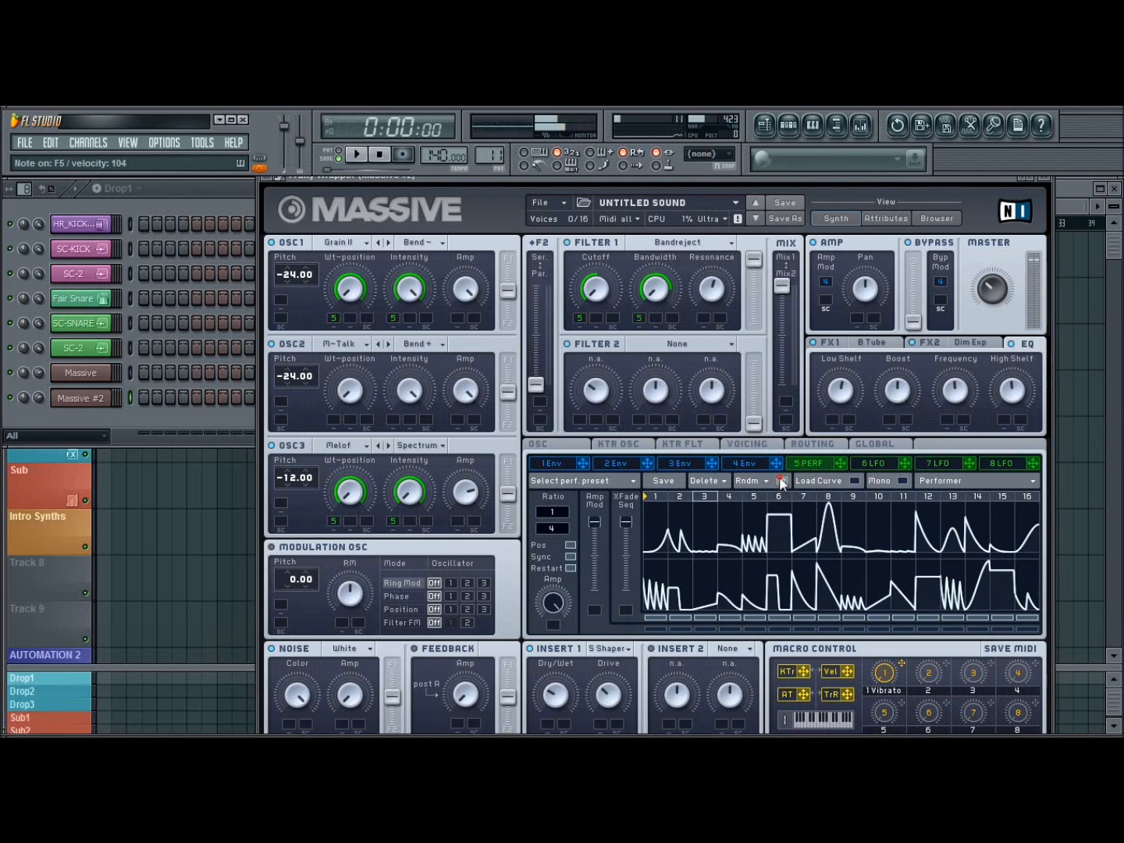
click(779, 478)
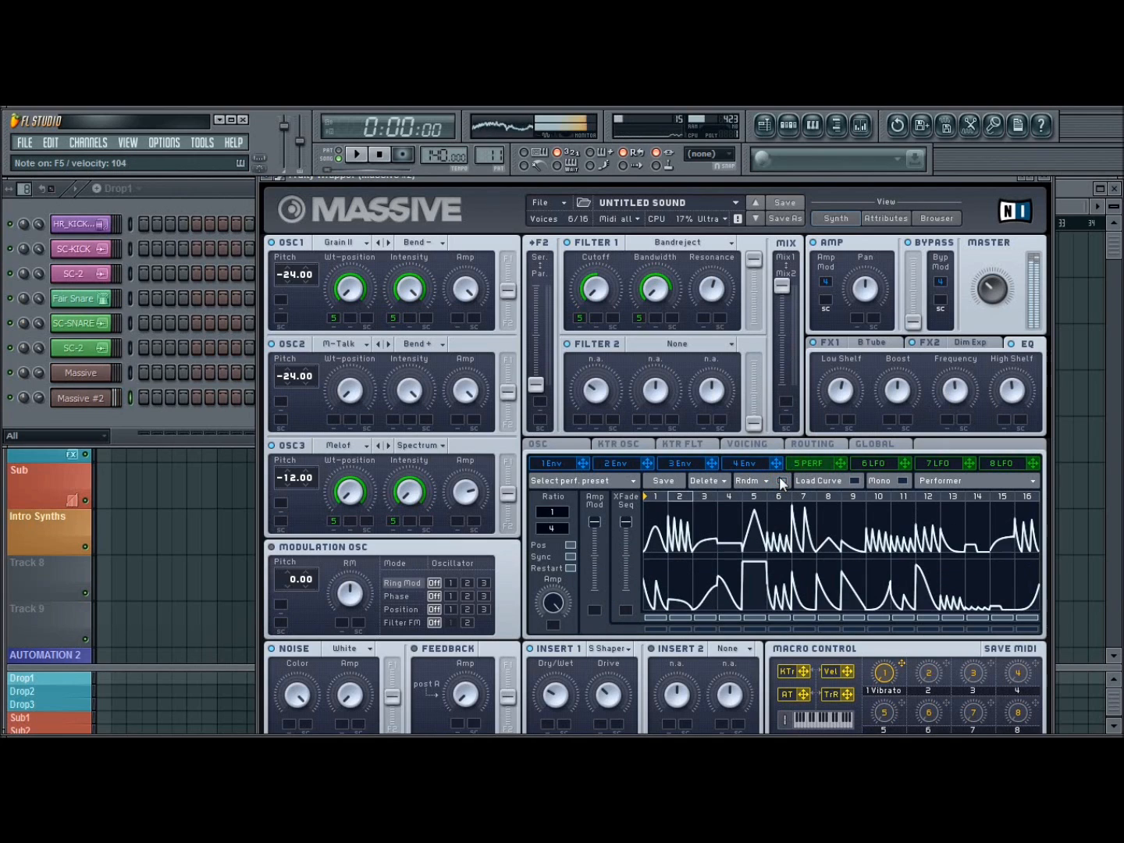
Try different preset curves on step 1 of performer 5's upper sequence, ending with the rounded rising curve.
click(836, 476)
click(647, 528)
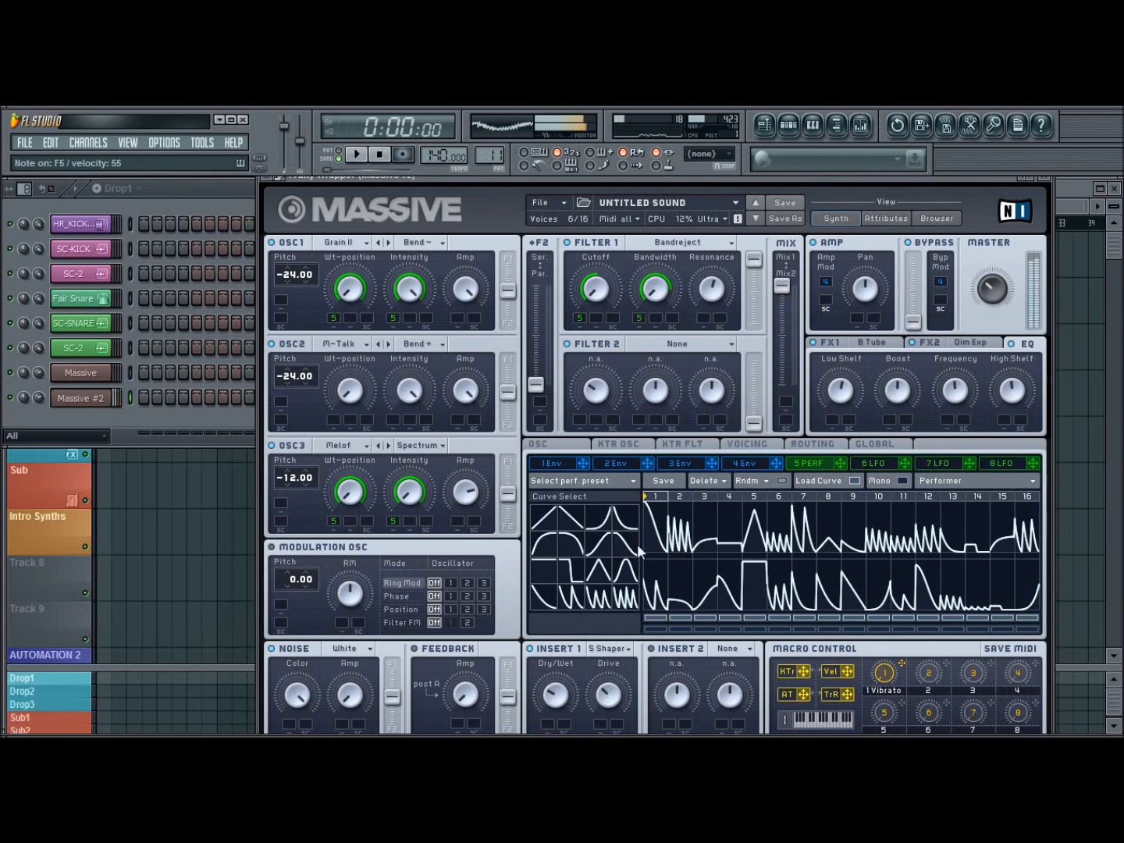
click(597, 545)
click(660, 532)
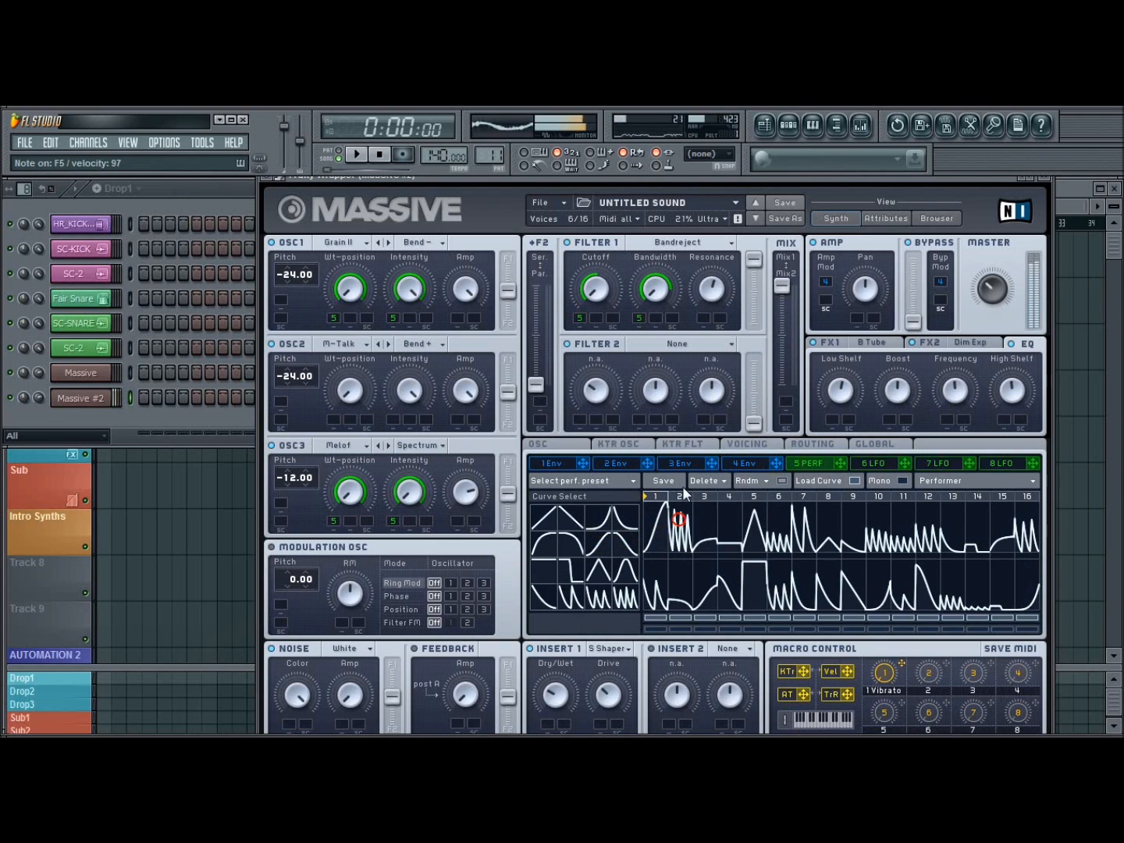
mouse_move(675, 529)
mouse_down()
mouse_move(660, 513)
mouse_move(676, 511)
mouse_move(661, 520)
mouse_up()
click(545, 547)
click(656, 527)
click(648, 523)
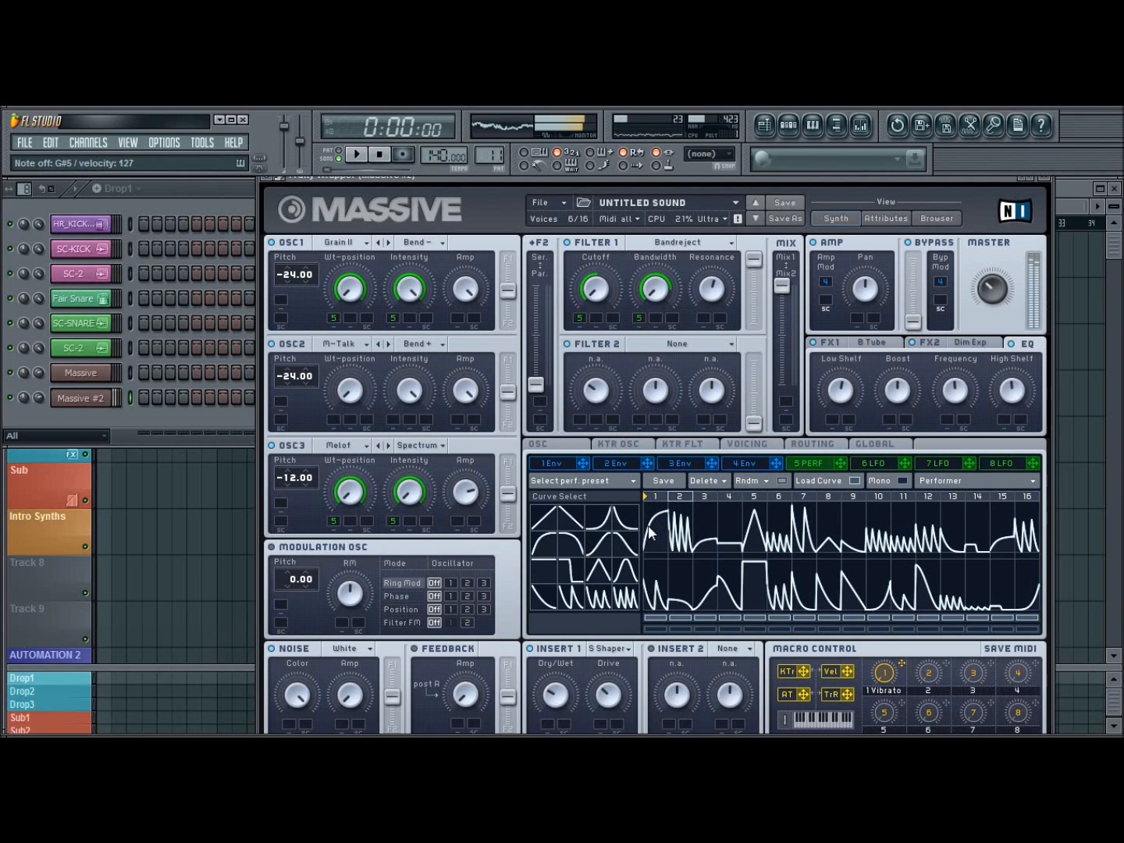
click(656, 503)
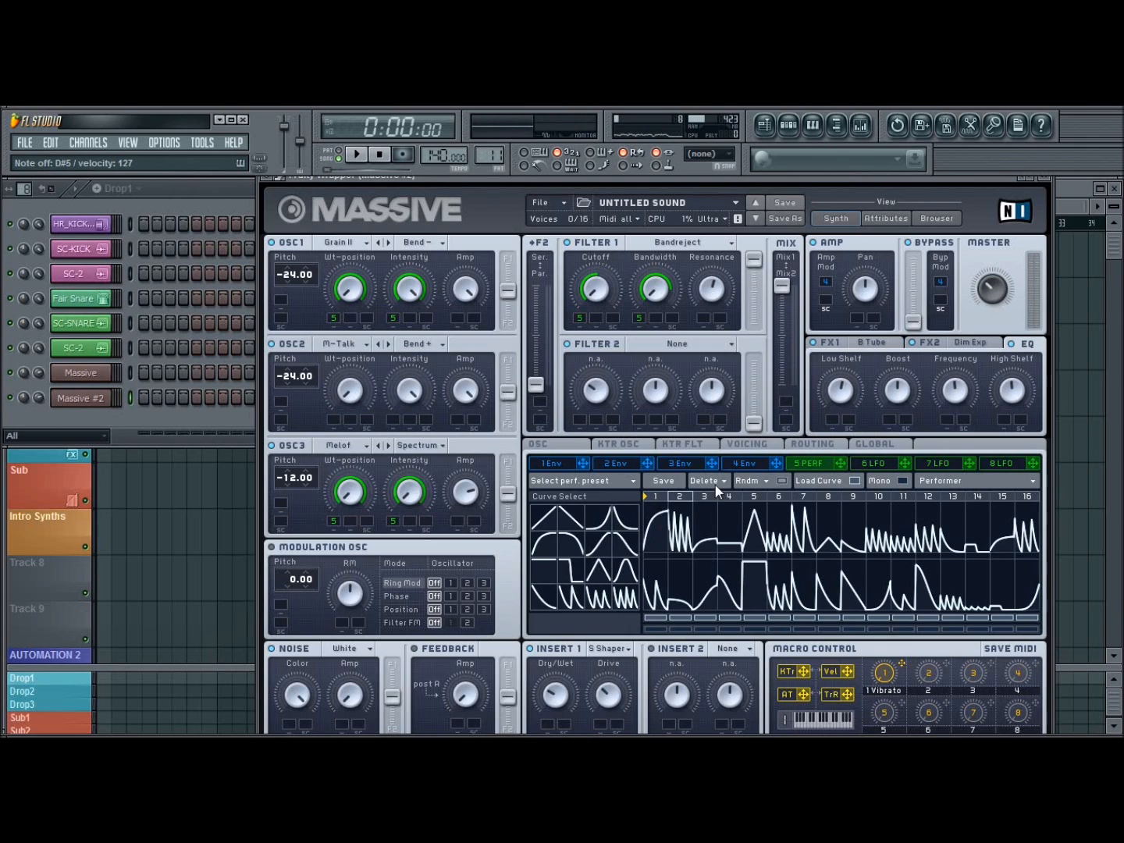